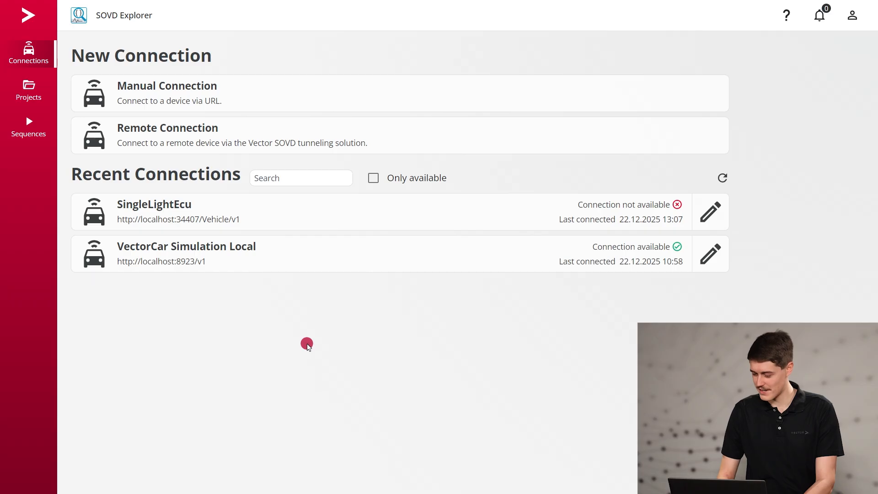
{"action": "left_click", "coordinate": [292, 101]}
{"action": "left_click", "coordinate": [282, 135]}
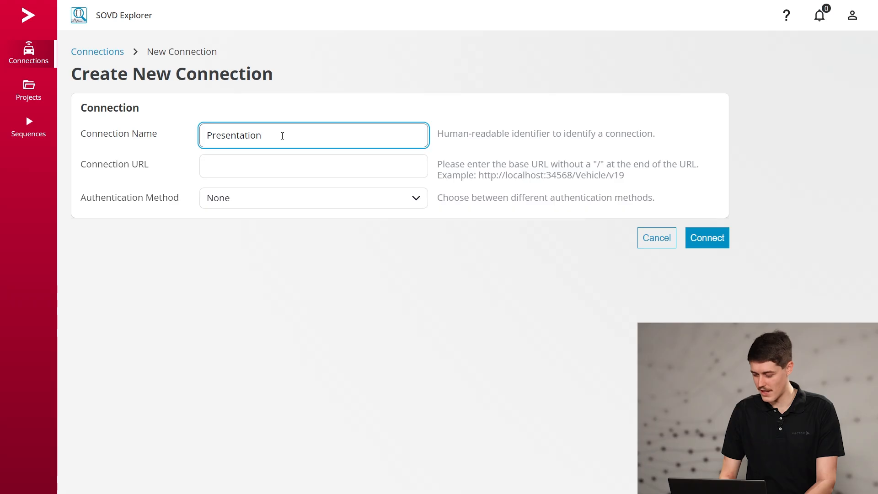
{"action": "left_click", "coordinate": [270, 167]}
{"action": "type", "text": "http://localhost:8923/v1"}
Set the connection's authentication method to Bearer, paste the access token and connect to the device
{"action": "left_click", "coordinate": [269, 194]}
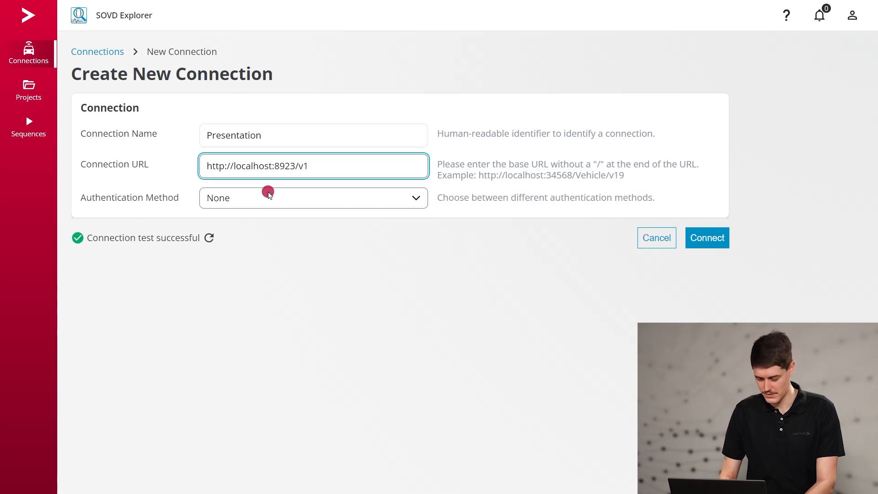
{"action": "left_click", "coordinate": [245, 264]}
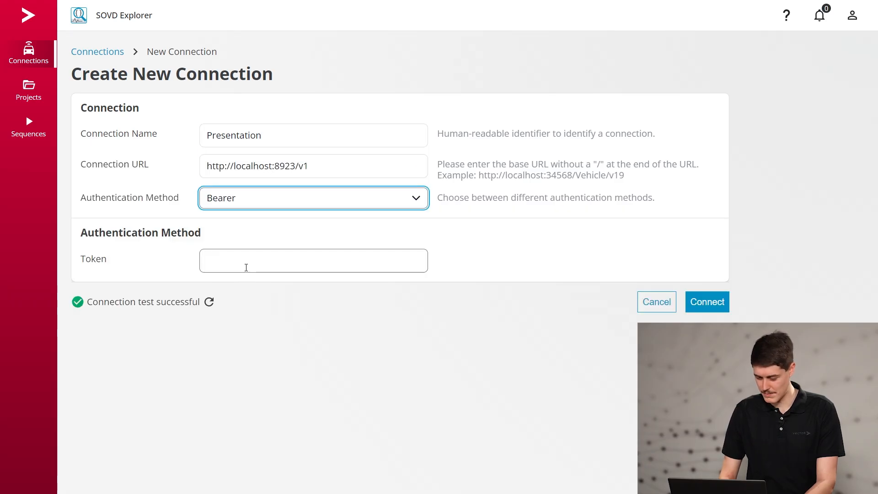
{"action": "left_click", "coordinate": [511, 275]}
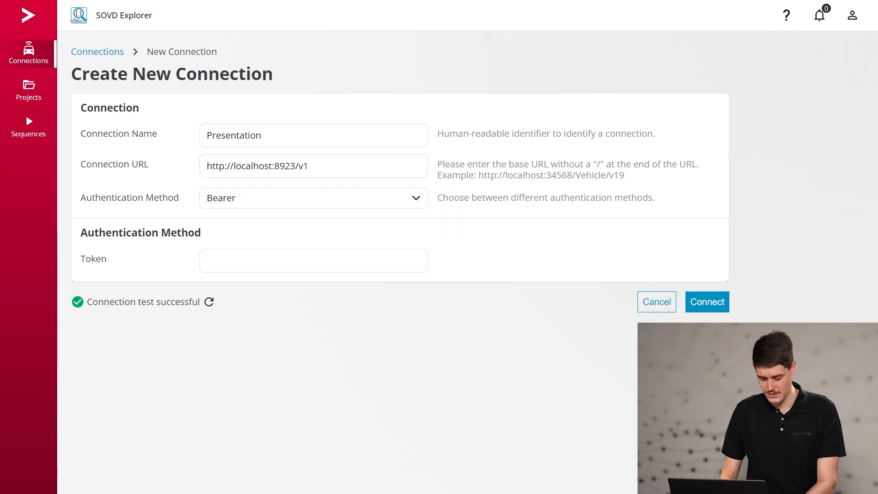
{"action": "left_click", "coordinate": [380, 268]}
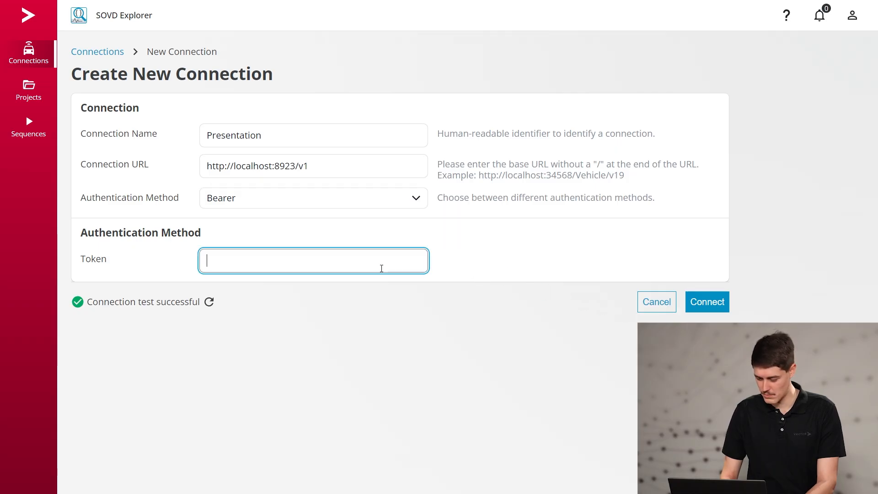
{"action": "key", "text": "ctrl+v"}
{"action": "left_click", "coordinate": [364, 198]}
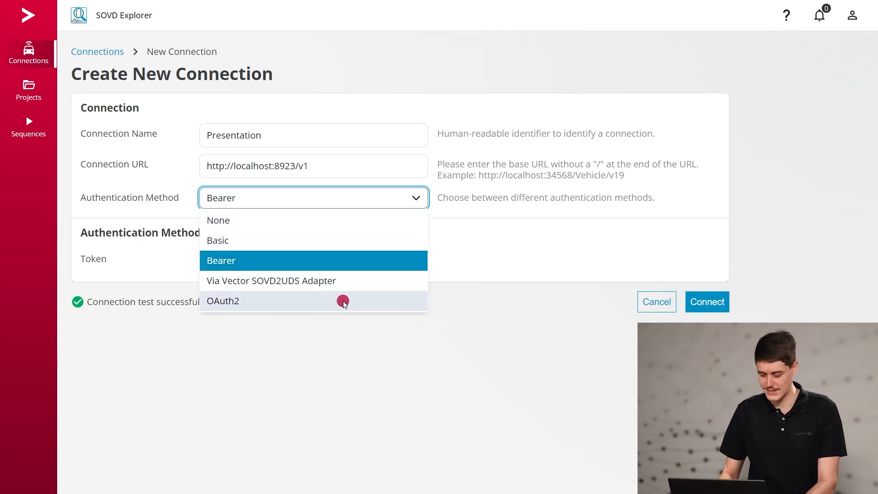
{"action": "left_click", "coordinate": [564, 310]}
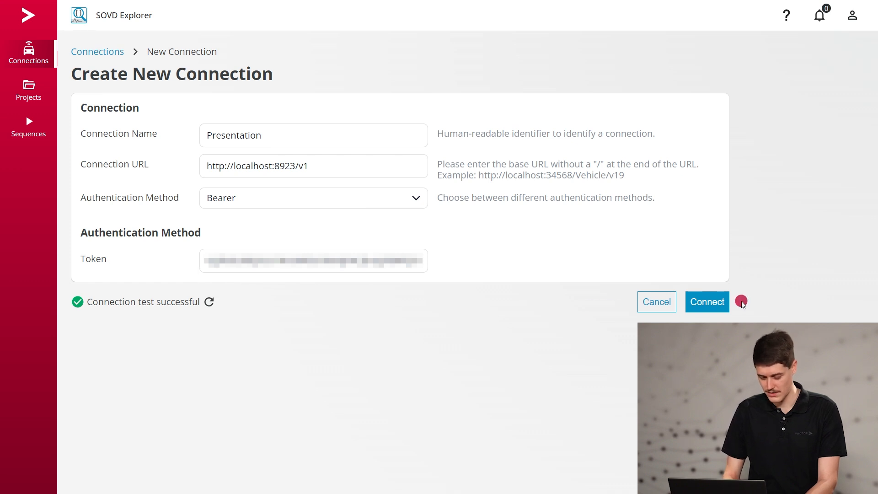
{"action": "left_click", "coordinate": [721, 301]}
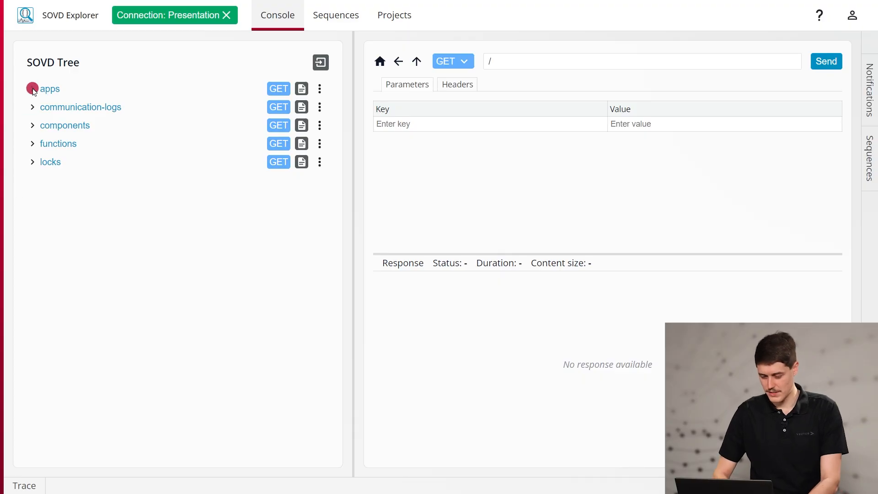
Expand the apps and components in the SOVD tree and list the resources of the Light ECU
{"action": "left_click", "coordinate": [33, 89]}
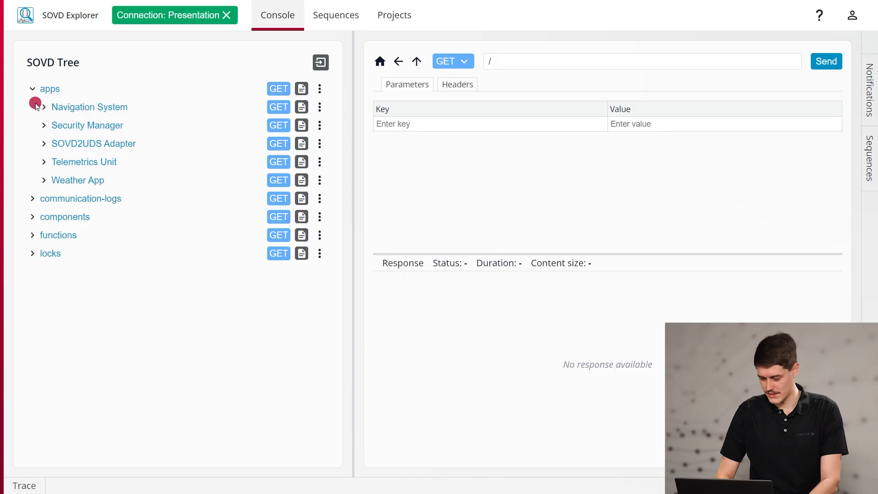
{"action": "left_click", "coordinate": [33, 218]}
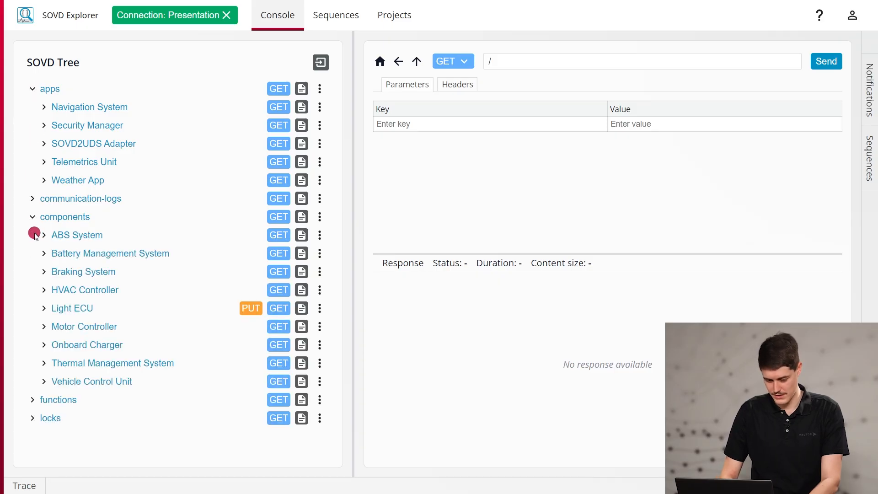
{"action": "left_click", "coordinate": [71, 312]}
{"action": "scroll", "coordinate": [68, 309], "scroll_direction": "down", "scroll_amount": 4}
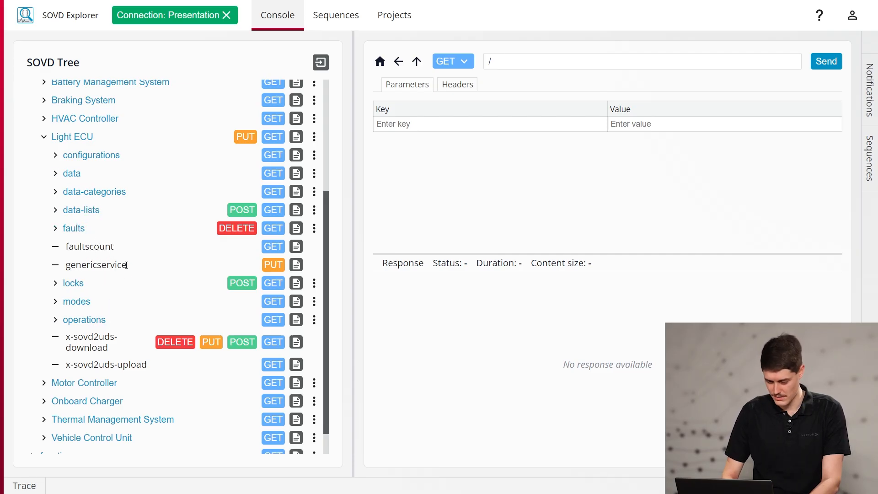
Expand the Light ECU's data and read its Boot Software entry with a GET request
{"action": "left_click", "coordinate": [73, 173]}
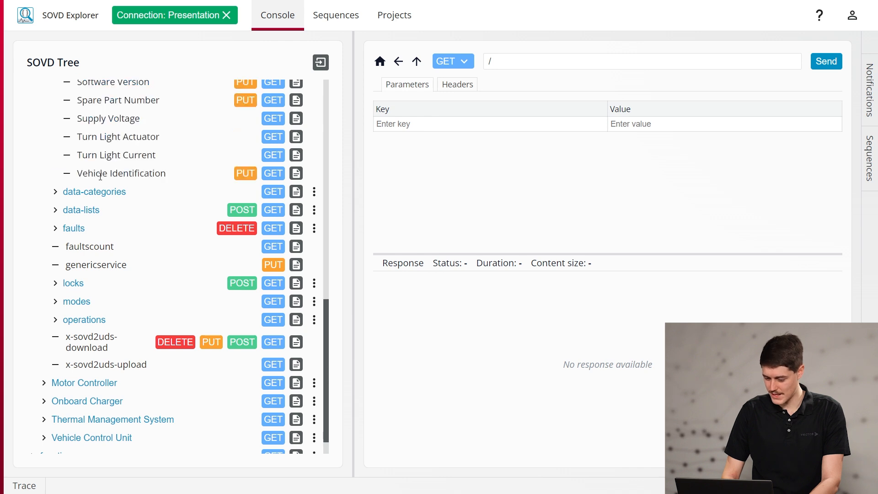
{"action": "scroll", "coordinate": [108, 183], "scroll_direction": "up", "scroll_amount": 7}
{"action": "scroll", "coordinate": [108, 183], "scroll_direction": "up", "scroll_amount": 1}
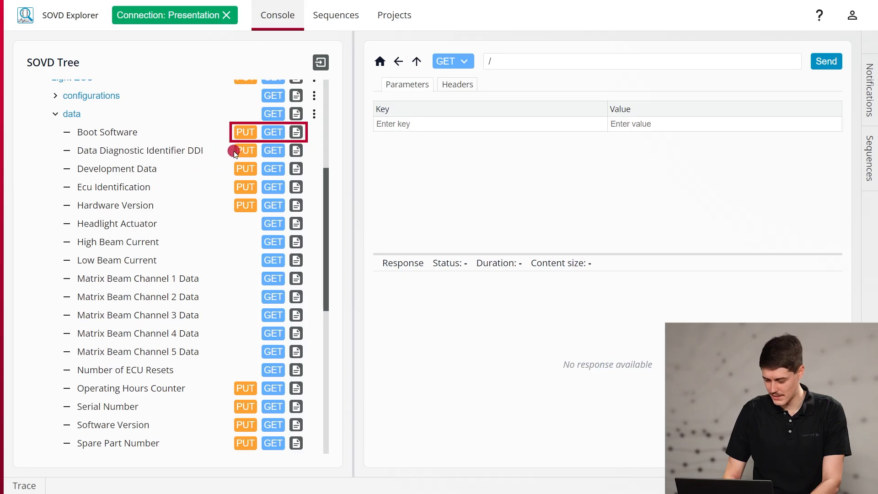
{"action": "left_click", "coordinate": [268, 138]}
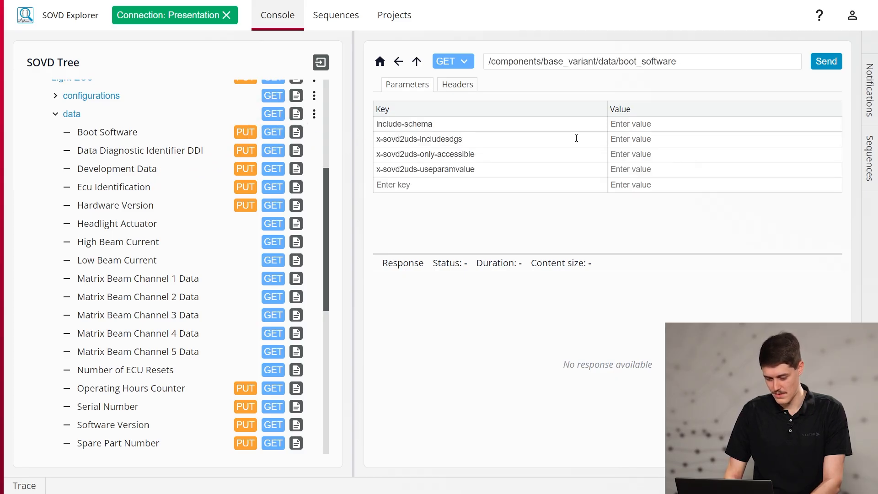
{"action": "left_click", "coordinate": [826, 61]}
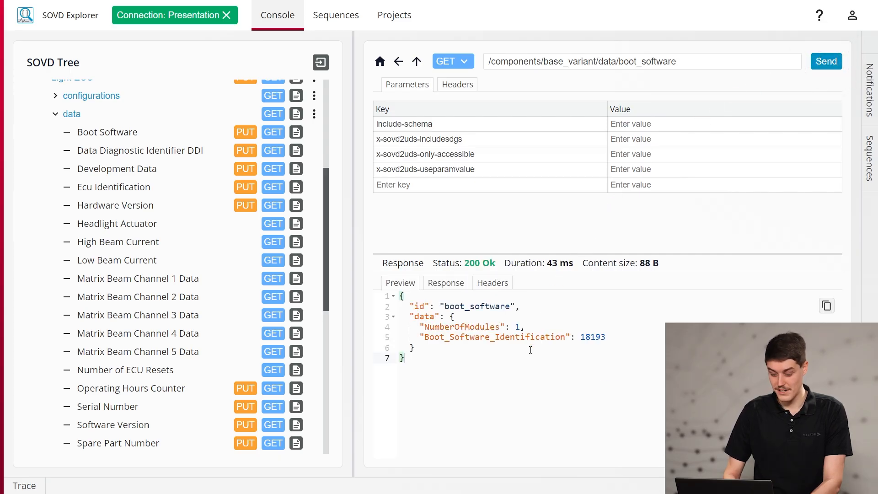
Write the Light ECU's Boot Software data with a PUT request that sets NumberOfModules to 3
{"action": "left_click", "coordinate": [249, 132]}
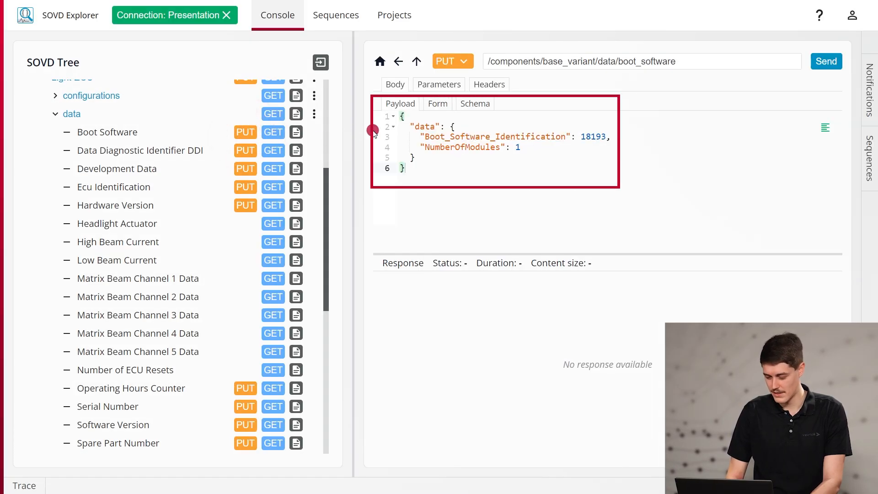
{"action": "left_click", "coordinate": [439, 104]}
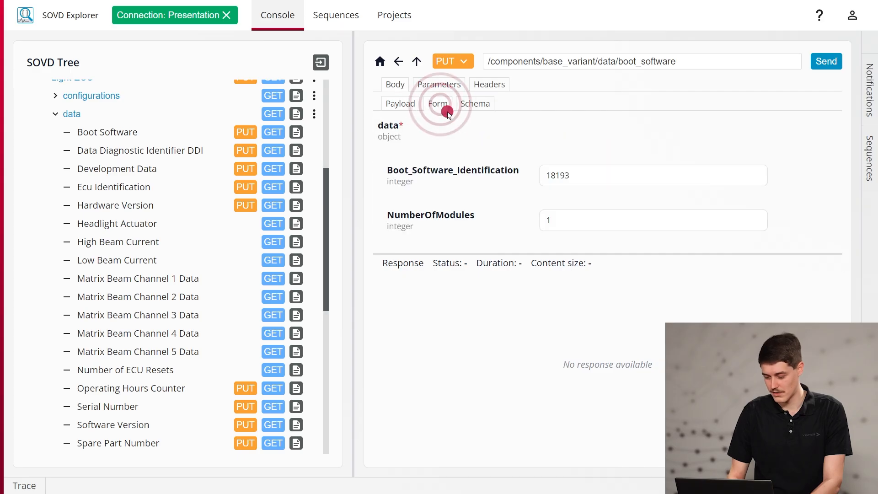
{"action": "left_click", "coordinate": [556, 221]}
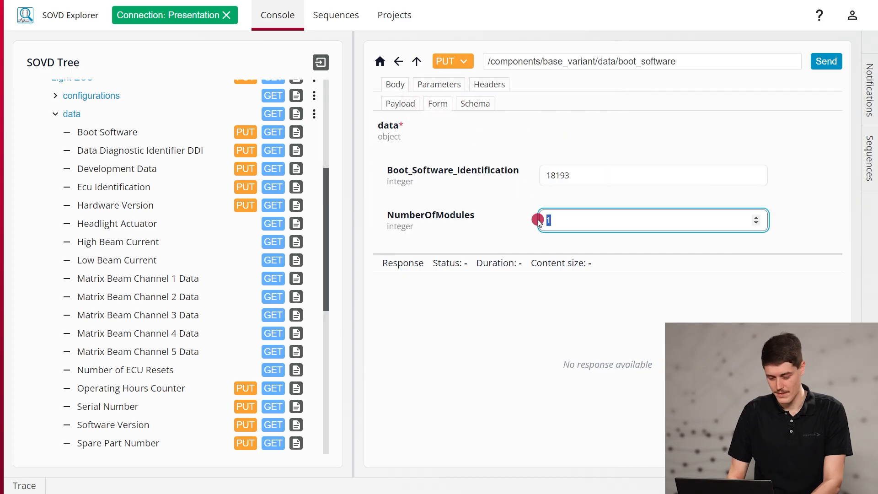
{"action": "left_click", "coordinate": [826, 62]}
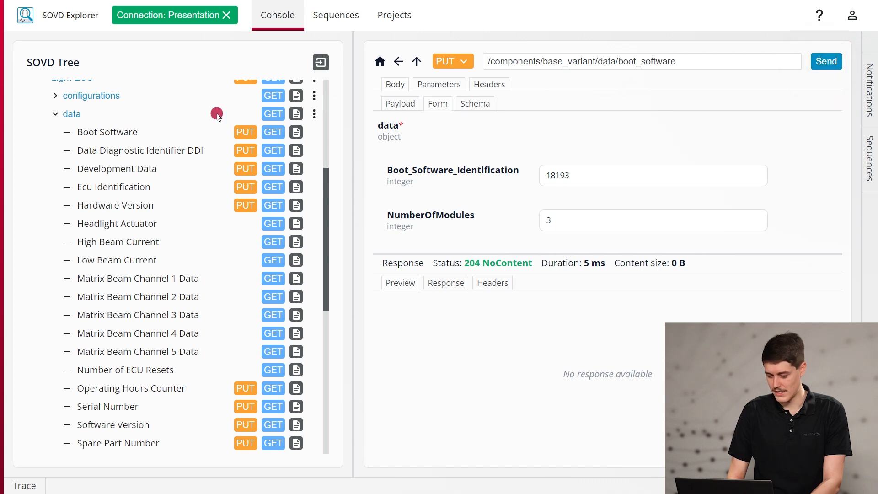
Collapse the data entries, request the Light ECU's faults with GET and look through the returned fault list
{"action": "left_click", "coordinate": [72, 117]}
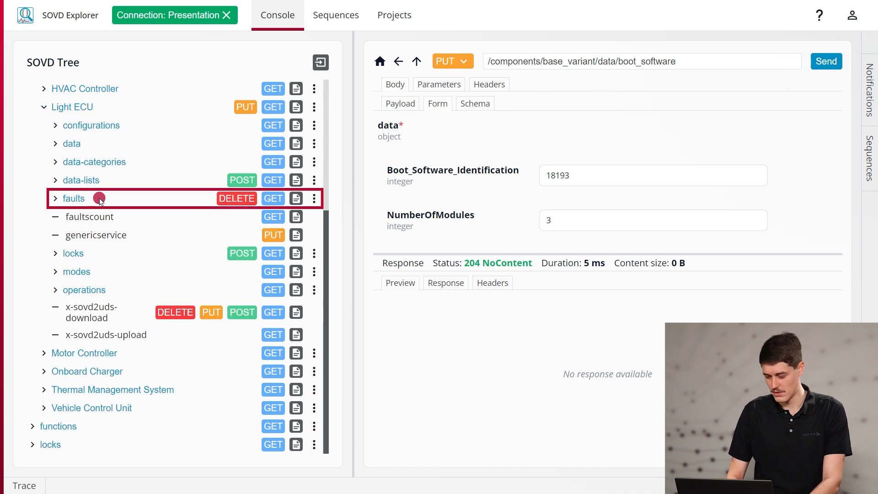
{"action": "left_click", "coordinate": [274, 199]}
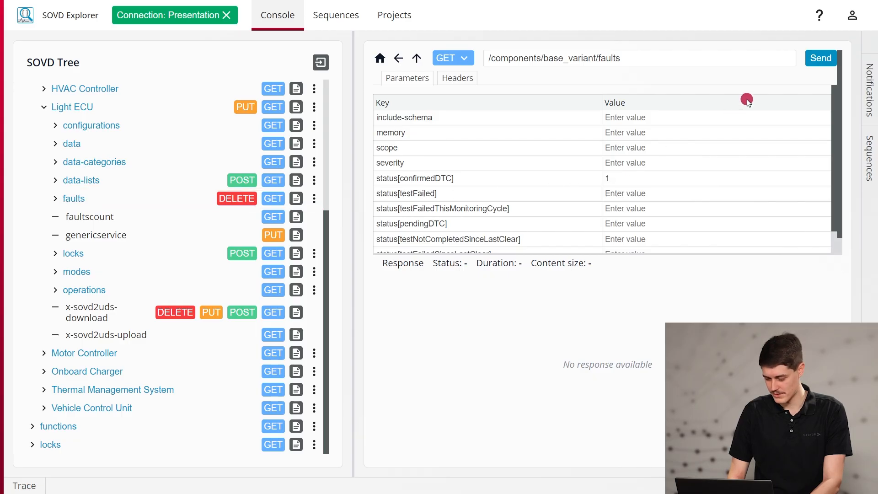
{"action": "left_click", "coordinate": [808, 67]}
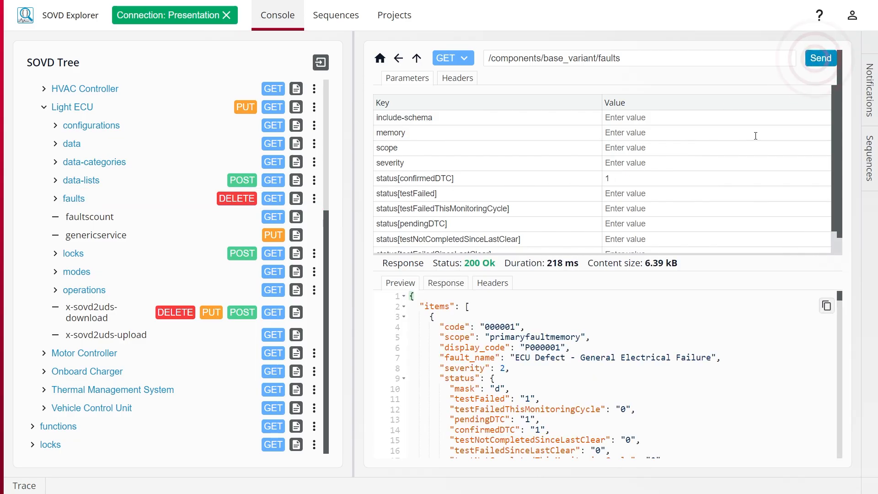
{"action": "scroll", "coordinate": [677, 321], "scroll_direction": "down", "scroll_amount": 5}
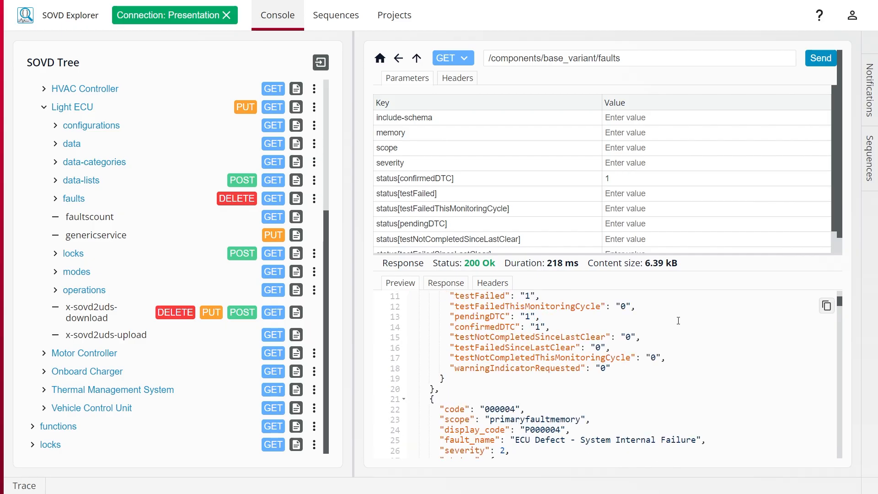
{"action": "scroll", "coordinate": [678, 321], "scroll_direction": "down", "scroll_amount": 3}
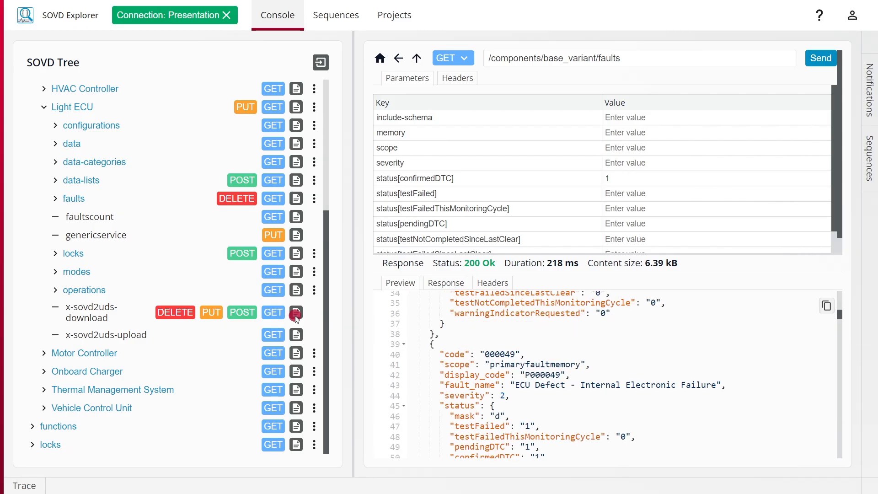
Start the Light ECU's Low Beam operation with a POST to its executions, setting Activate to On and timeout to 10
{"action": "left_click", "coordinate": [90, 291]}
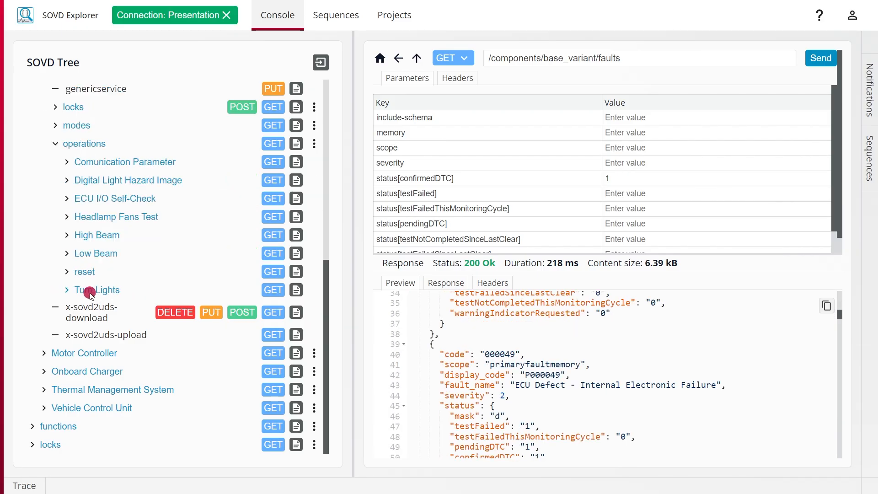
{"action": "left_click", "coordinate": [89, 255]}
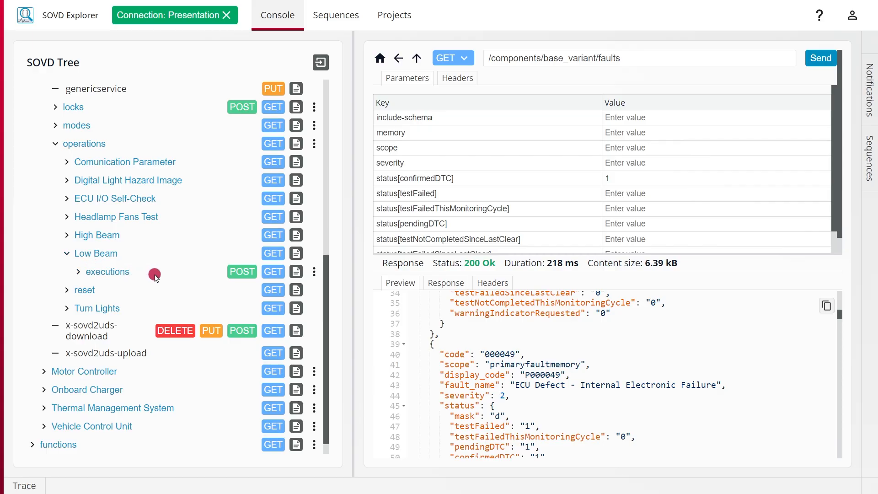
{"action": "left_click", "coordinate": [239, 273]}
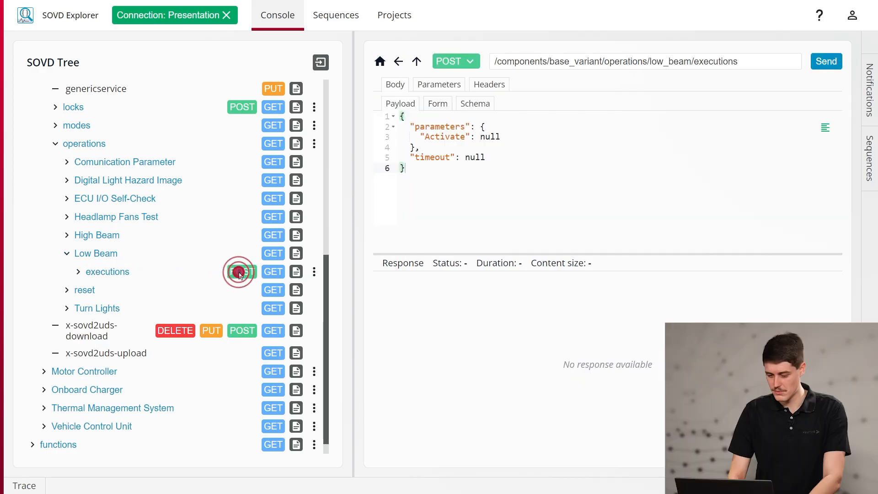
{"action": "left_click", "coordinate": [438, 104]}
{"action": "left_click", "coordinate": [563, 175]}
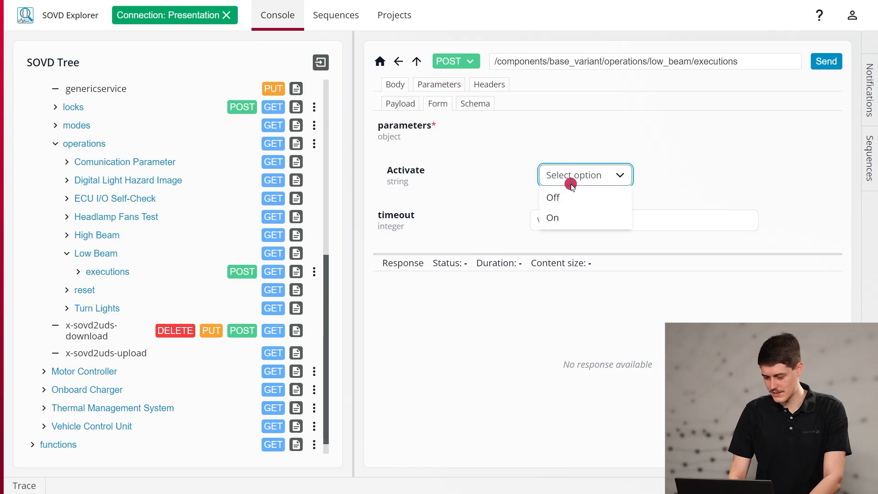
{"action": "left_click", "coordinate": [565, 219]}
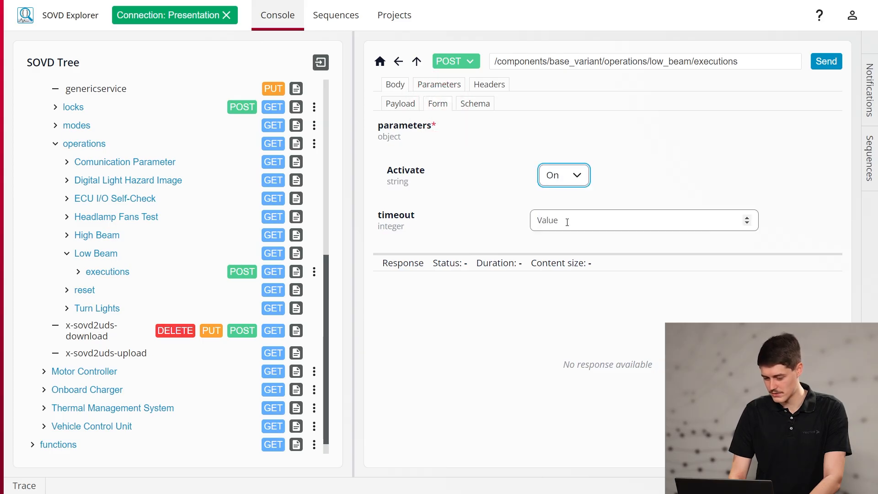
{"action": "left_click", "coordinate": [567, 222]}
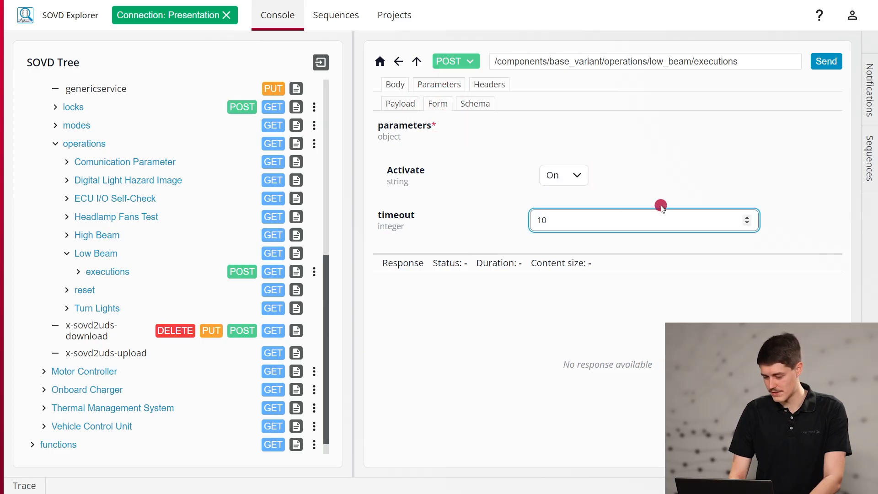
{"action": "left_click", "coordinate": [823, 63]}
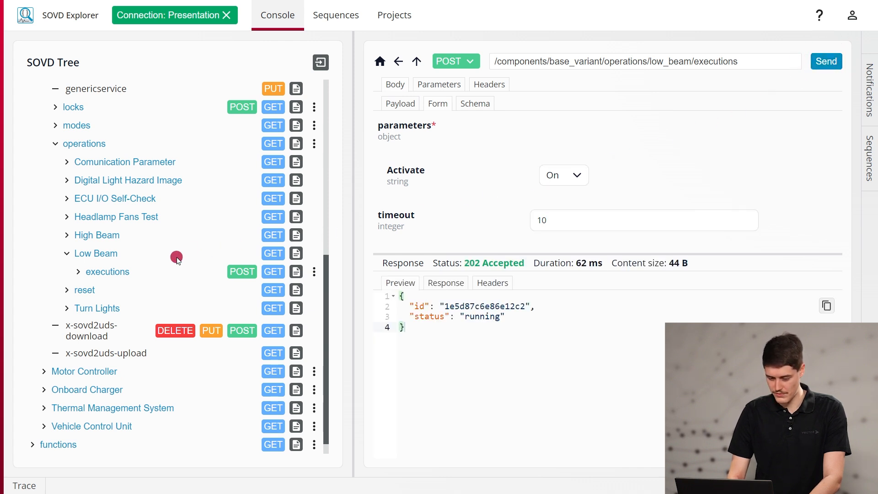
End the running Low Beam execution by sending a DELETE request for its entry under executions
{"action": "left_click", "coordinate": [117, 273]}
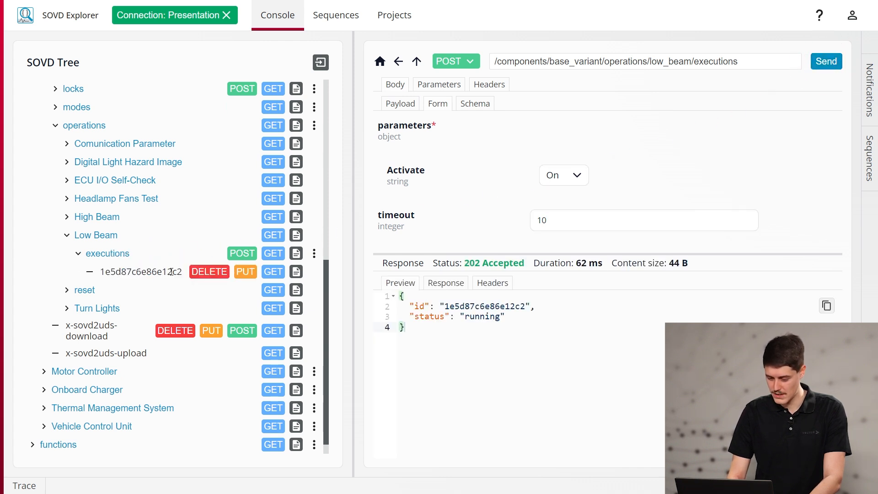
{"action": "left_click", "coordinate": [201, 272]}
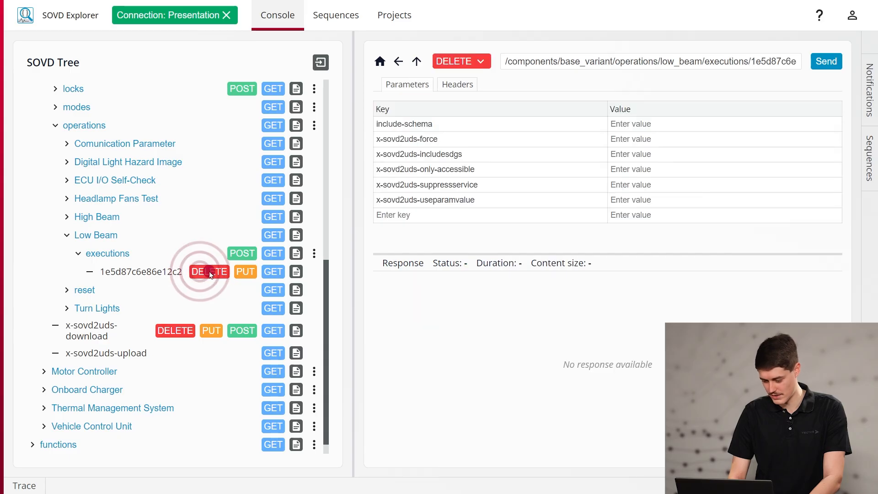
{"action": "left_click", "coordinate": [825, 61]}
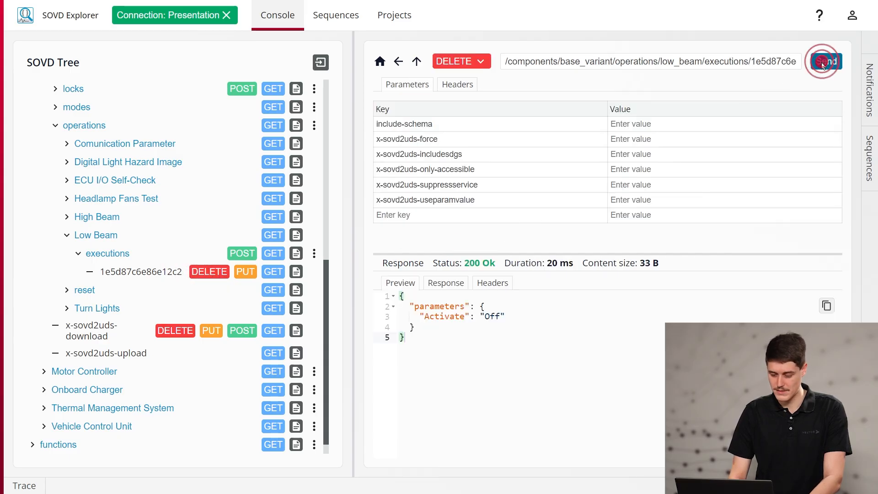
{"action": "left_click", "coordinate": [314, 254]}
{"action": "left_click", "coordinate": [320, 273]}
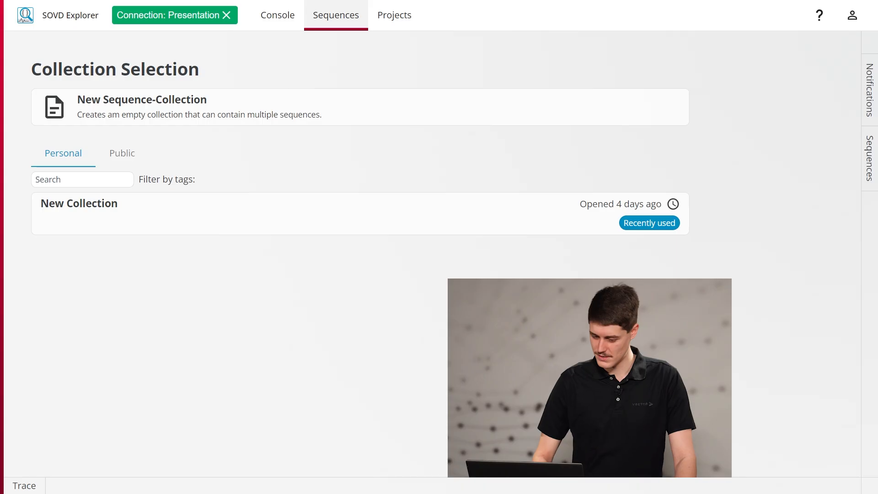
In a new sequence collection, add GET requests for the Light ECU's data entries from Boot Software through Hardware Version, and play the sequence
{"action": "left_click", "coordinate": [264, 109]}
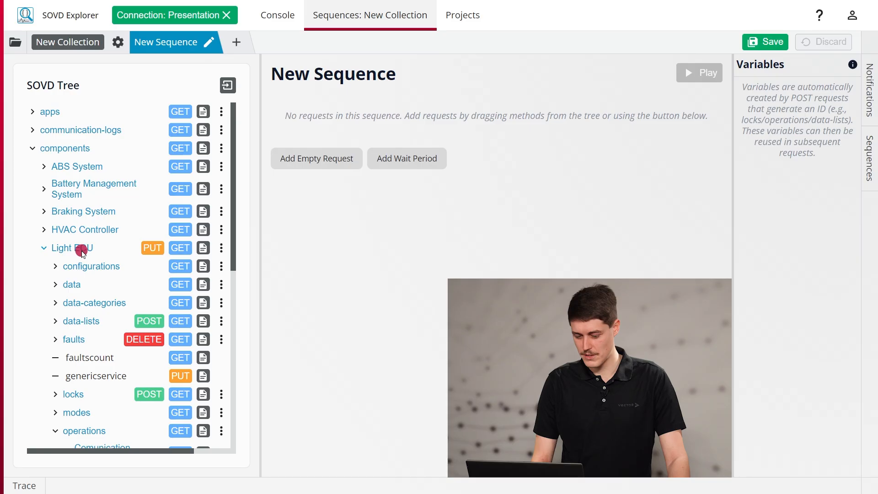
{"action": "left_click", "coordinate": [72, 284]}
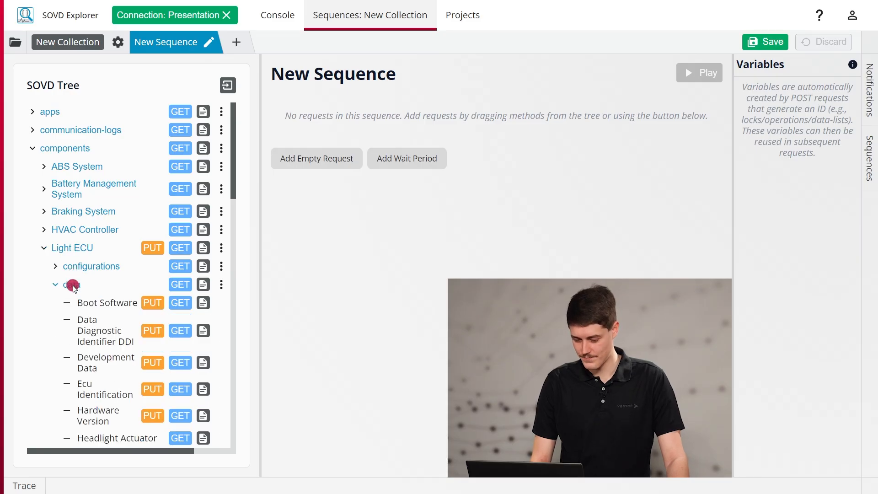
{"action": "scroll", "coordinate": [72, 284], "scroll_direction": "down", "scroll_amount": 1}
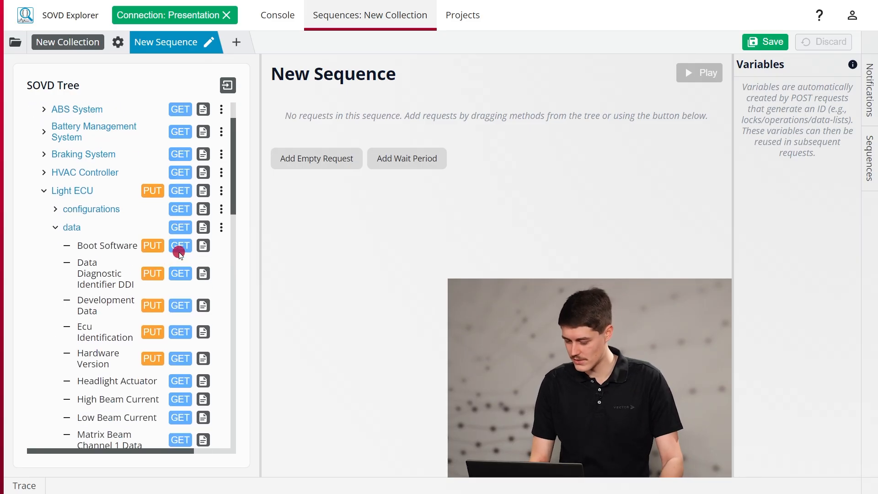
{"action": "left_click", "coordinate": [183, 247]}
{"action": "left_click", "coordinate": [180, 273]}
{"action": "left_click", "coordinate": [180, 306]}
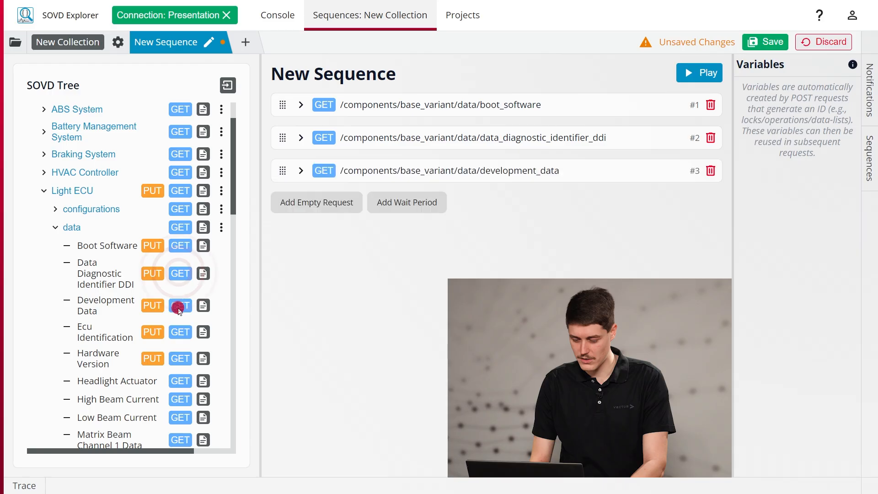
{"action": "left_click", "coordinate": [180, 332]}
{"action": "left_click", "coordinate": [182, 358]}
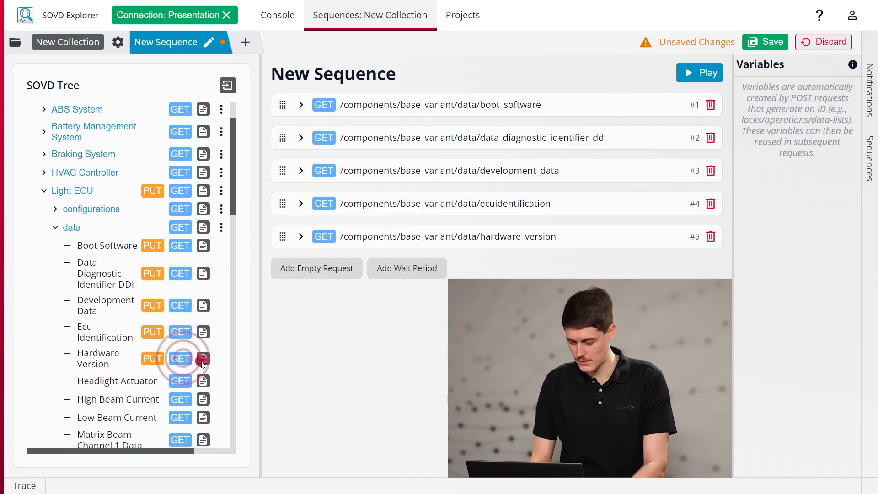
{"action": "left_click", "coordinate": [710, 68]}
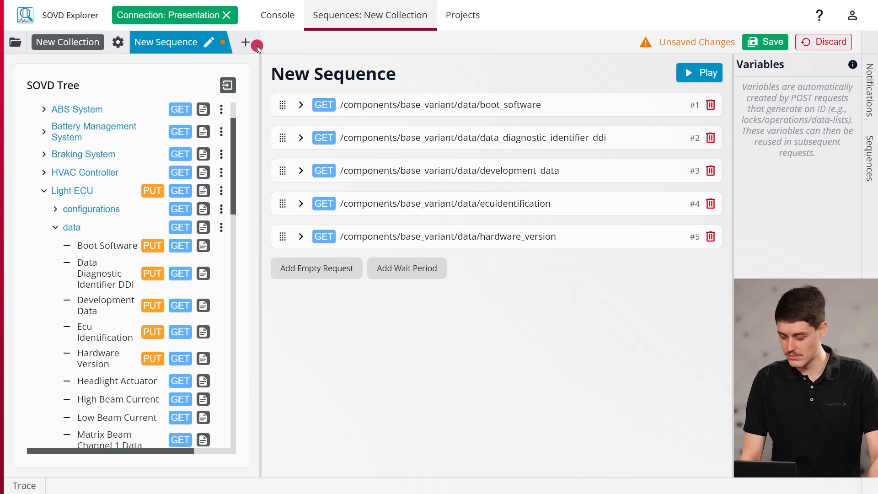
Add a second sequence containing POST requests to the executions of the Light ECU's High Beam and Low Beam operations
{"action": "left_click", "coordinate": [255, 46]}
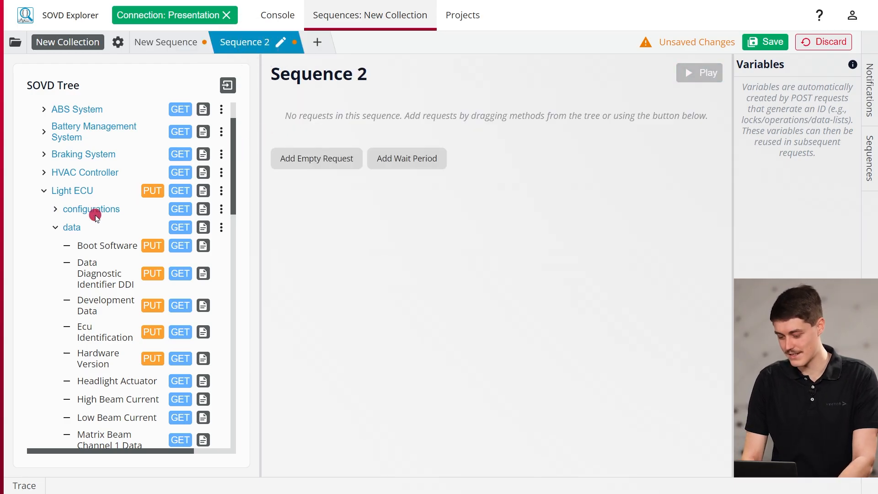
{"action": "left_click", "coordinate": [73, 229]}
{"action": "scroll", "coordinate": [78, 273], "scroll_direction": "down", "scroll_amount": 5}
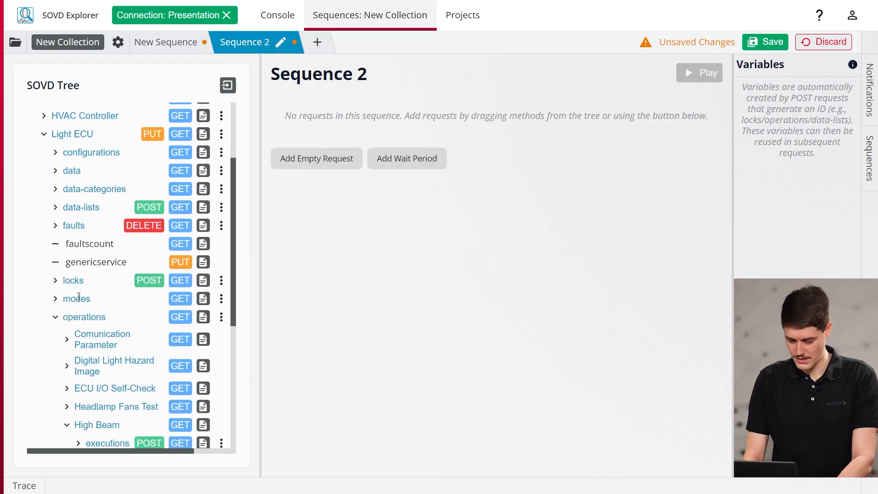
{"action": "left_click", "coordinate": [85, 298]}
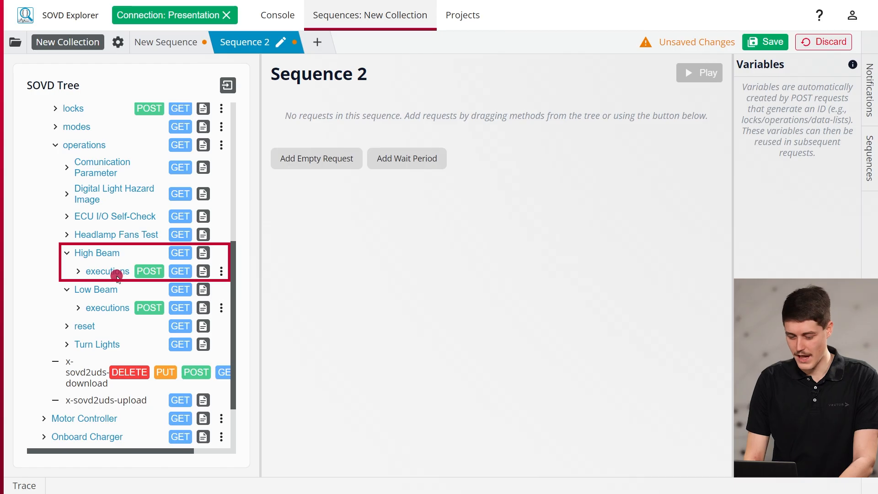
{"action": "left_click", "coordinate": [148, 271]}
{"action": "left_click", "coordinate": [149, 308]}
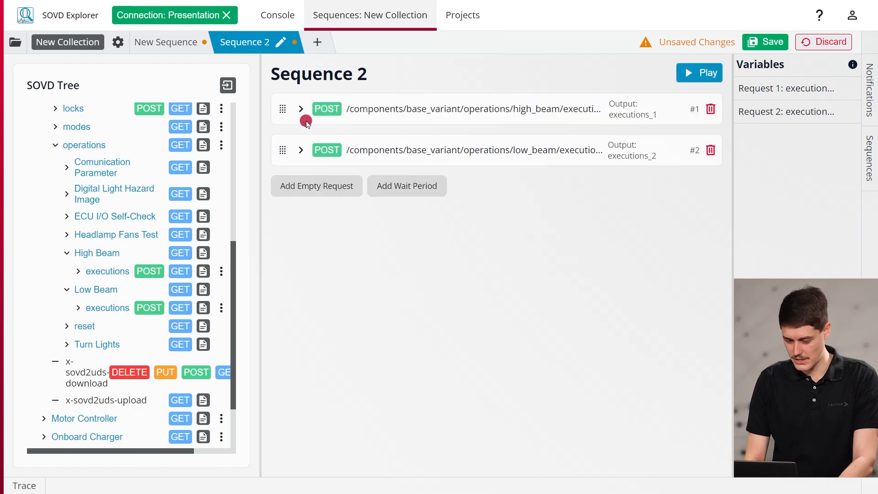
Set Activate to On in the body form of the High Beam POST request
{"action": "left_click", "coordinate": [298, 106]}
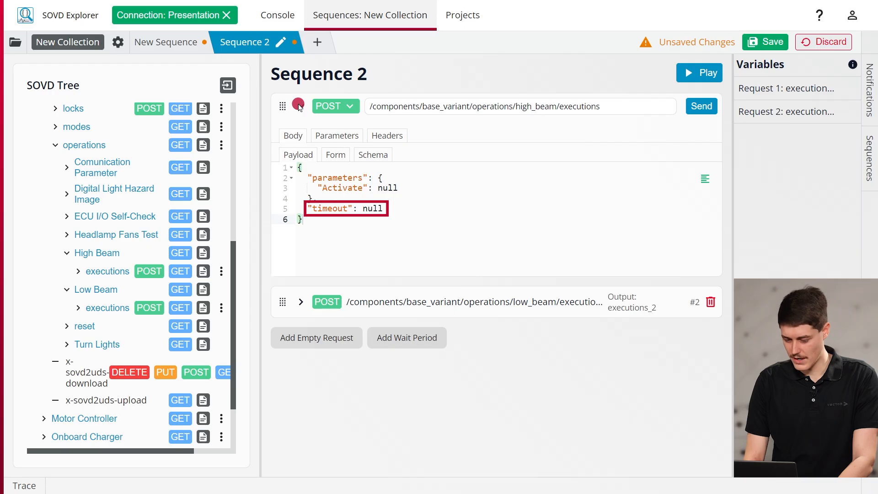
{"action": "left_click", "coordinate": [335, 154]}
{"action": "left_click", "coordinate": [471, 226]}
{"action": "left_click", "coordinate": [463, 261]}
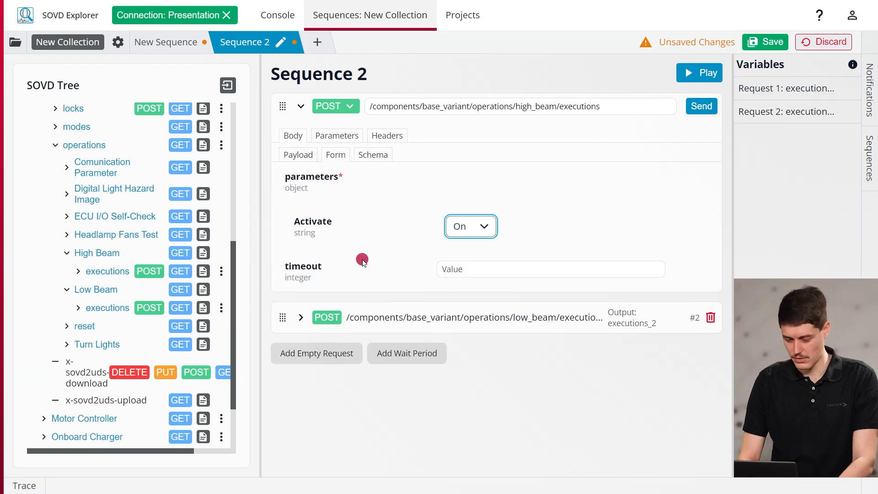
Set Activate to On in the Low Beam POST request's body form, and collapse both requests
{"action": "left_click", "coordinate": [301, 317]}
{"action": "scroll", "coordinate": [315, 314], "scroll_direction": "down", "scroll_amount": 1}
{"action": "left_click", "coordinate": [337, 314]}
{"action": "left_click", "coordinate": [471, 386]}
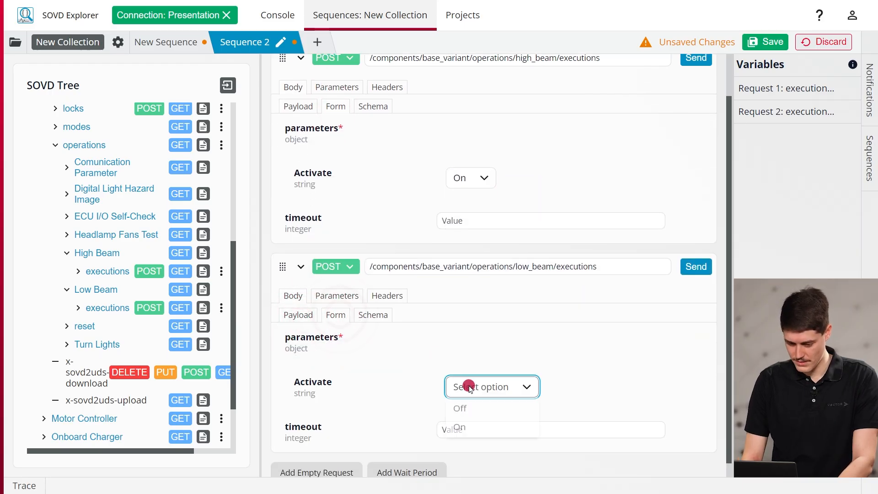
{"action": "left_click", "coordinate": [475, 432]}
{"action": "left_click", "coordinate": [302, 267]}
{"action": "left_click", "coordinate": [298, 105]}
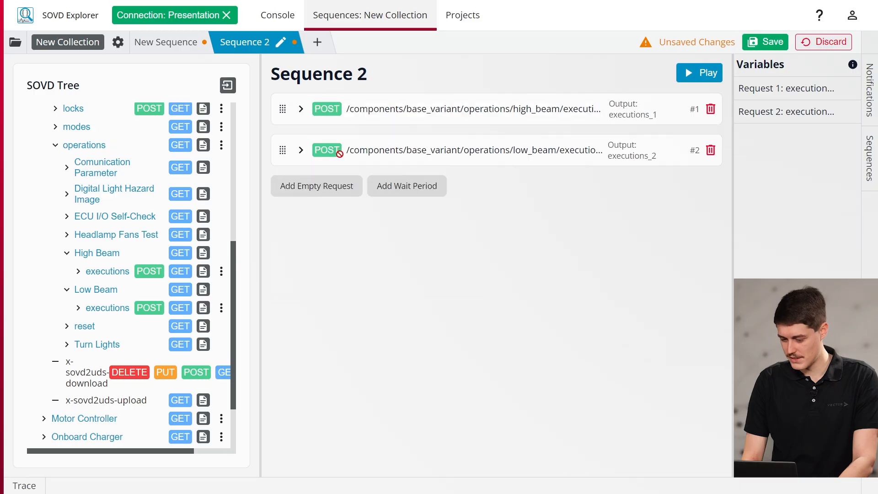
Add a wait period of 4000 ms after the two POST requests in Sequence 2
{"action": "left_click", "coordinate": [386, 185]}
{"action": "left_click_drag", "start_coordinate": [335, 185], "coordinate": [338, 186]}
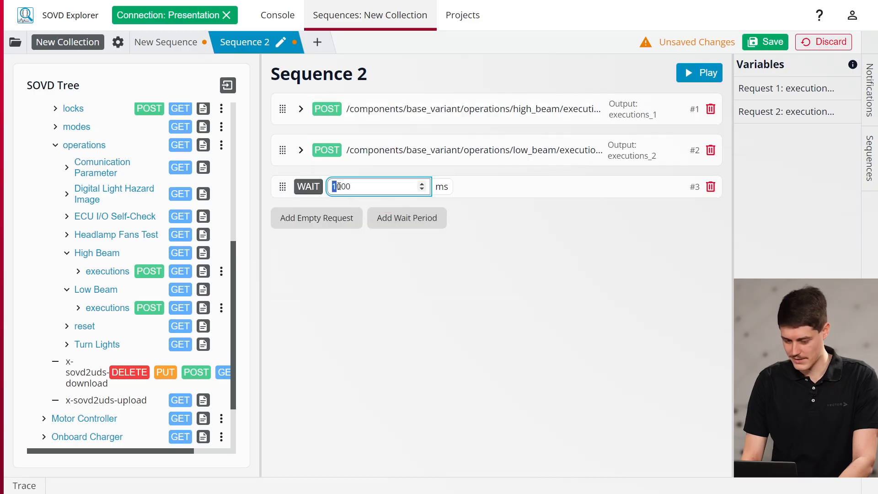
{"action": "type", "text": "4"}
Add High Beam and Low Beam executions requests after the wait, and make the High Beam one a DELETE with /${executions_1} appended to its path
{"action": "left_click", "coordinate": [174, 278]}
{"action": "left_click", "coordinate": [180, 307]}
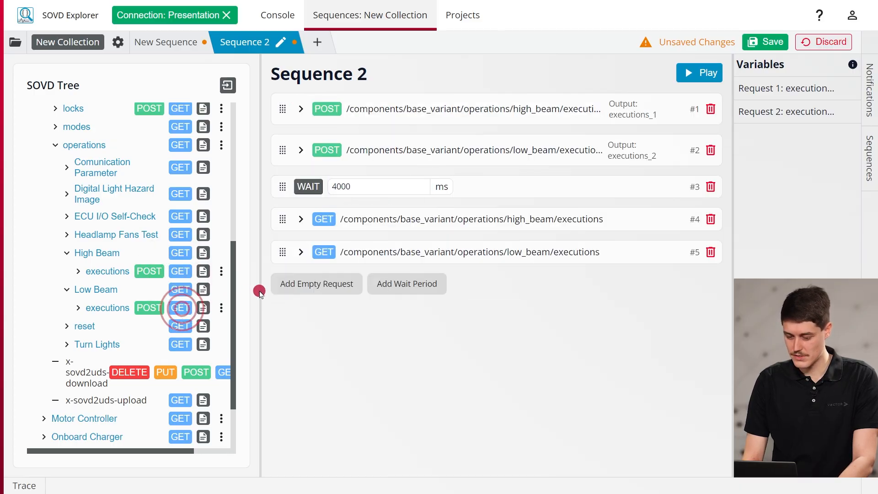
{"action": "left_click", "coordinate": [304, 223]}
{"action": "left_click", "coordinate": [324, 221]}
{"action": "left_click", "coordinate": [330, 271]}
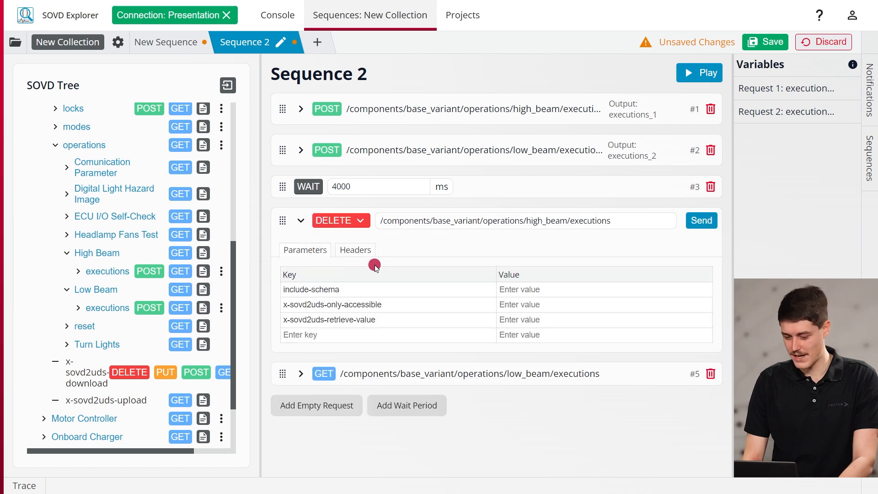
{"action": "left_click", "coordinate": [619, 221]}
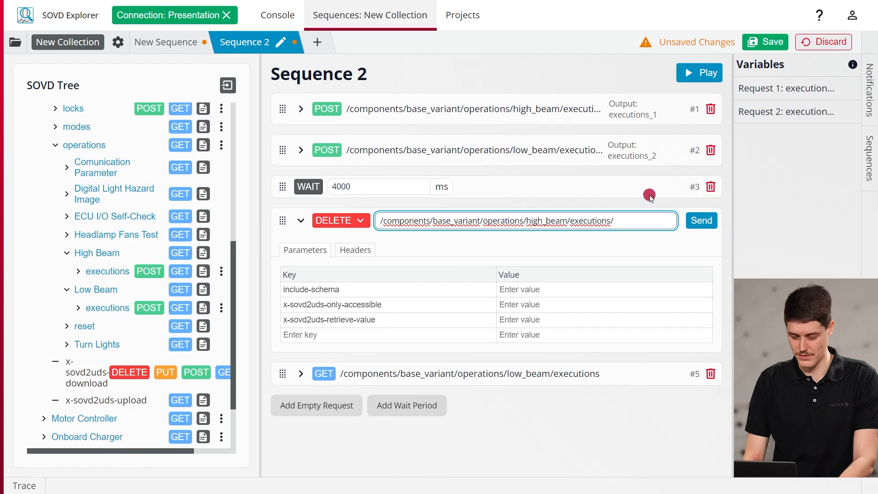
{"action": "left_click", "coordinate": [846, 86]}
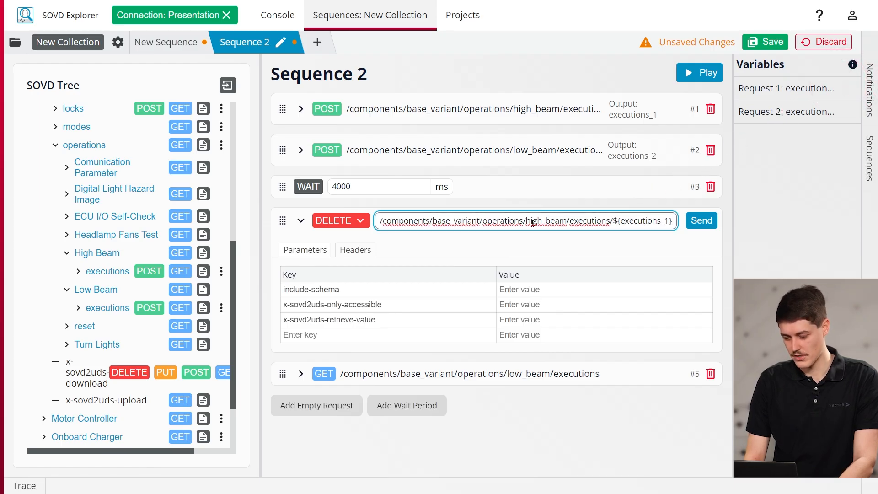
{"action": "left_click", "coordinate": [300, 222]}
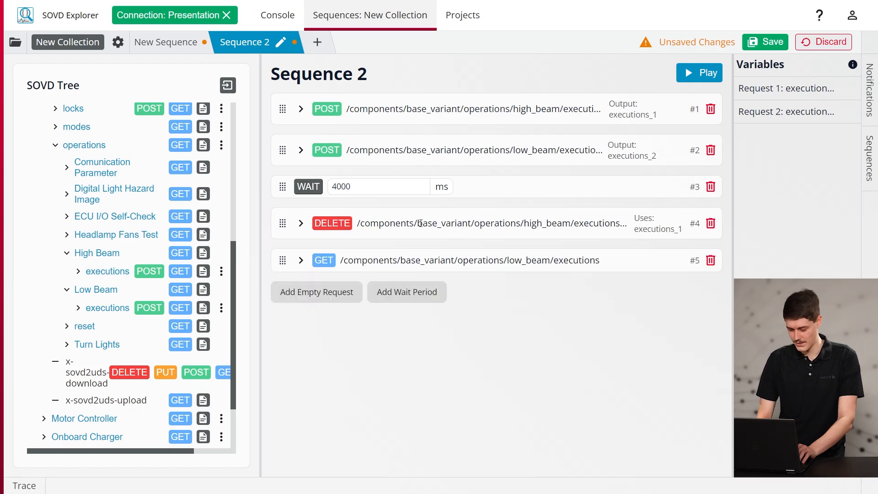
Change the Low Beam executions request to DELETE with /${executions_2} appended to its path, and play Sequence 2
{"action": "left_click", "coordinate": [301, 261]}
{"action": "left_click", "coordinate": [326, 263]}
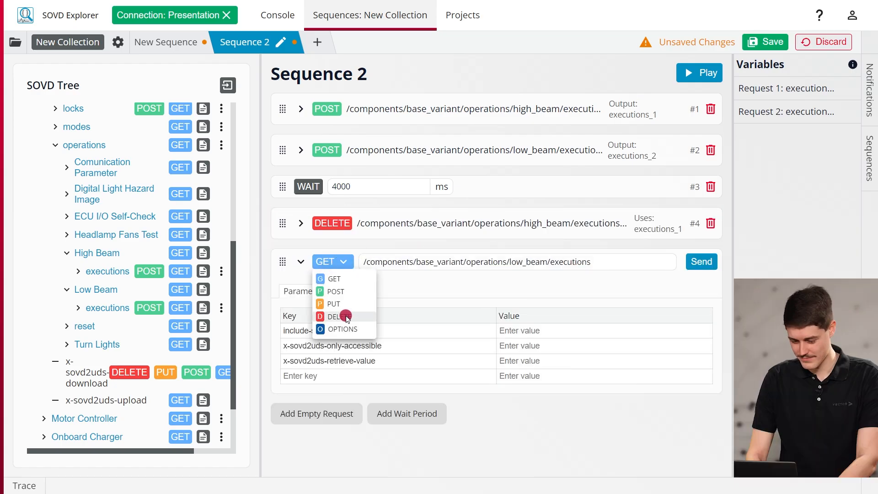
{"action": "left_click", "coordinate": [337, 314]}
{"action": "left_click", "coordinate": [847, 111]}
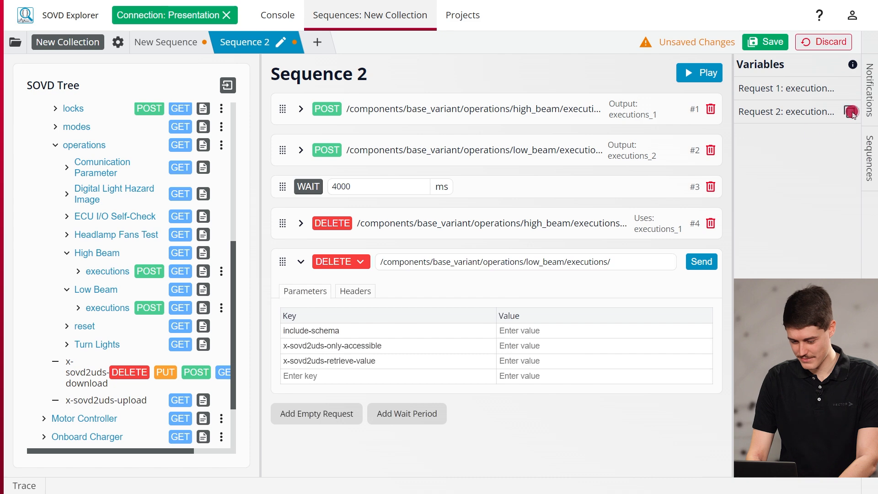
{"action": "left_click", "coordinate": [642, 258]}
{"action": "key", "text": "ctrl+v"}
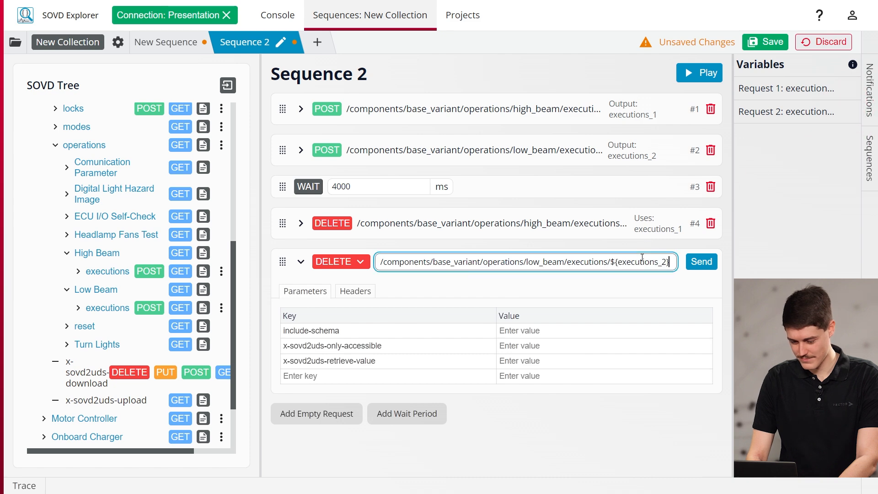
{"action": "left_click", "coordinate": [299, 264]}
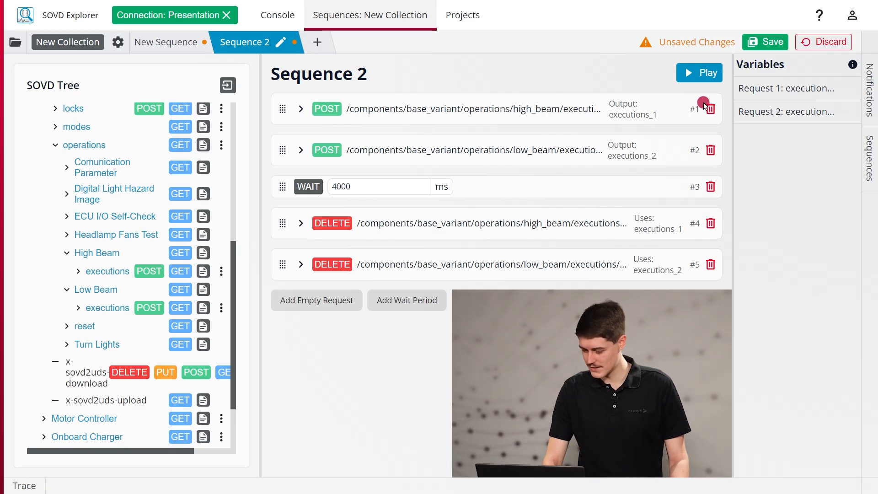
{"action": "left_click", "coordinate": [709, 73]}
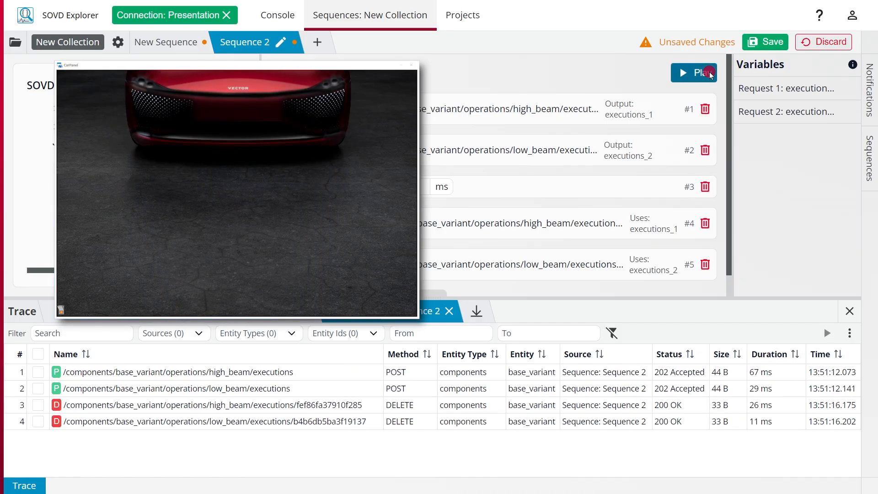
Create a new empty project and start a Live Data (multi) widget for its dashboard
{"action": "left_click", "coordinate": [480, 357]}
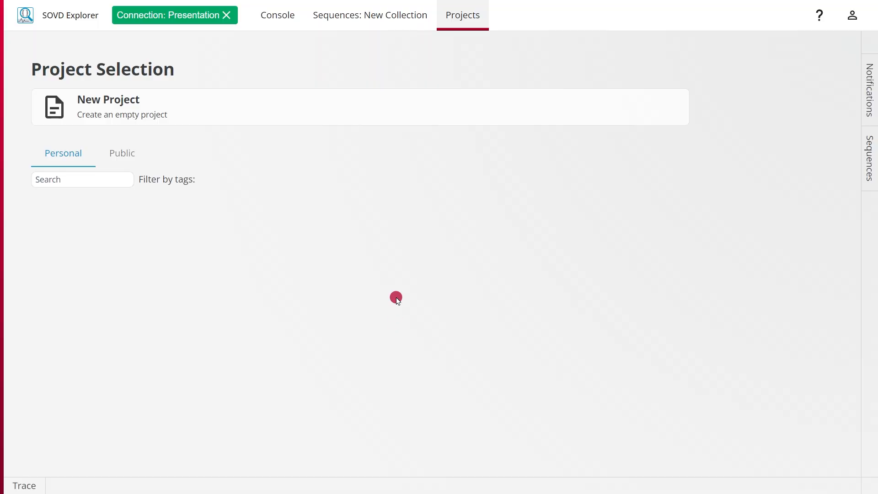
{"action": "left_click", "coordinate": [365, 112]}
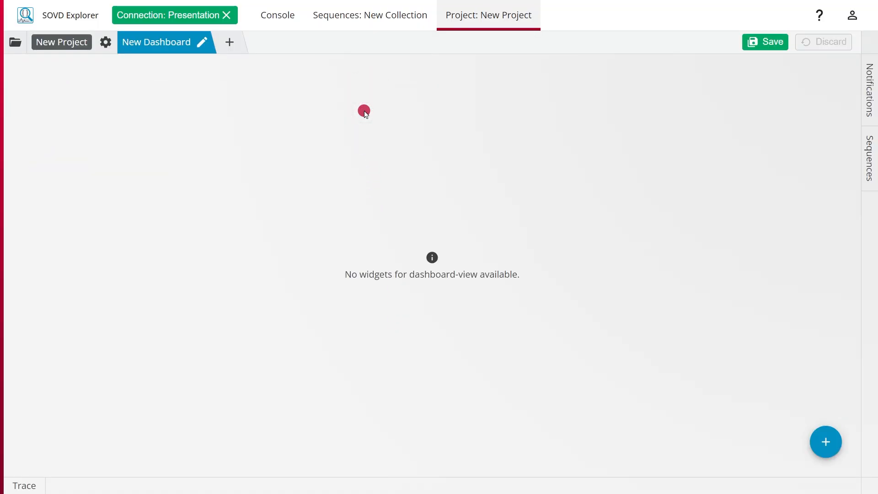
{"action": "left_click", "coordinate": [817, 437]}
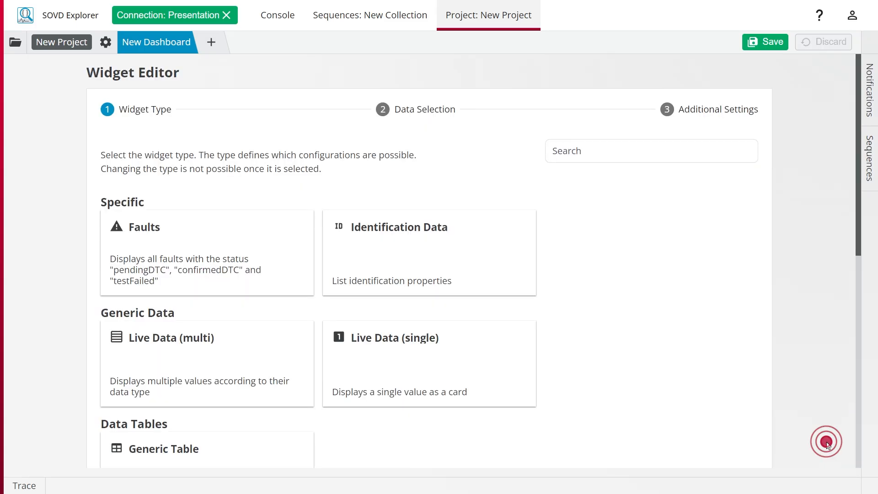
{"action": "left_click", "coordinate": [243, 344]}
Select High Beam Current and Low Beam Current from the Base Variant's data for the widget, and continue to the additional settings
{"action": "left_click", "coordinate": [127, 298]}
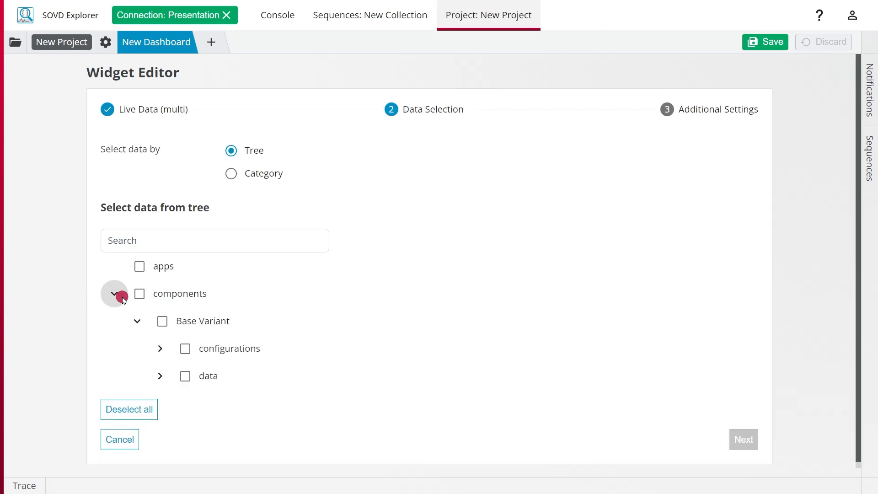
{"action": "left_click", "coordinate": [161, 366]}
{"action": "scroll", "coordinate": [204, 365], "scroll_direction": "down", "scroll_amount": 4}
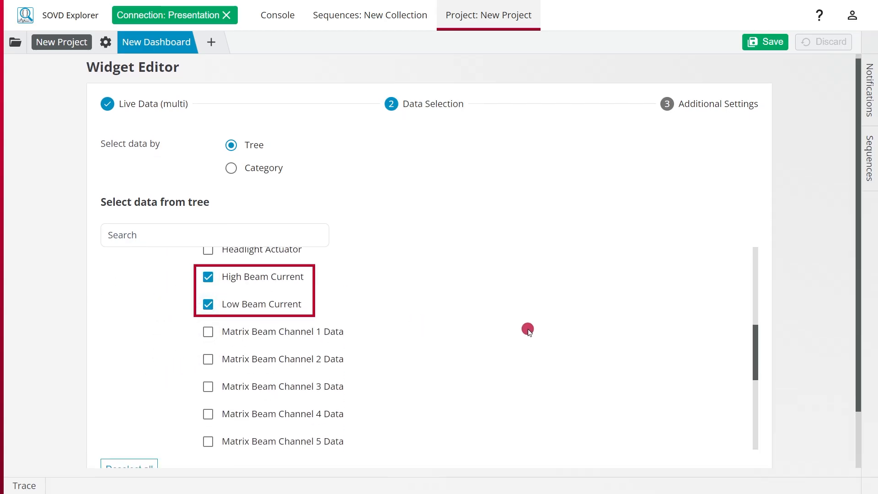
{"action": "scroll", "coordinate": [827, 331], "scroll_direction": "down", "scroll_amount": 3}
{"action": "left_click", "coordinate": [741, 433]}
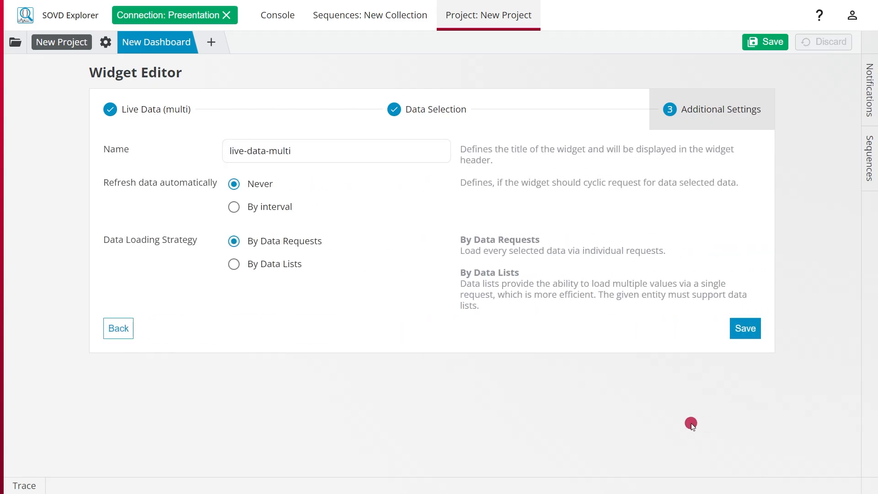
Save the widget with a 500 ms refresh interval and the By Data Lists loading strategy, and enlarge it across the dashboard
{"action": "left_click", "coordinate": [286, 211]}
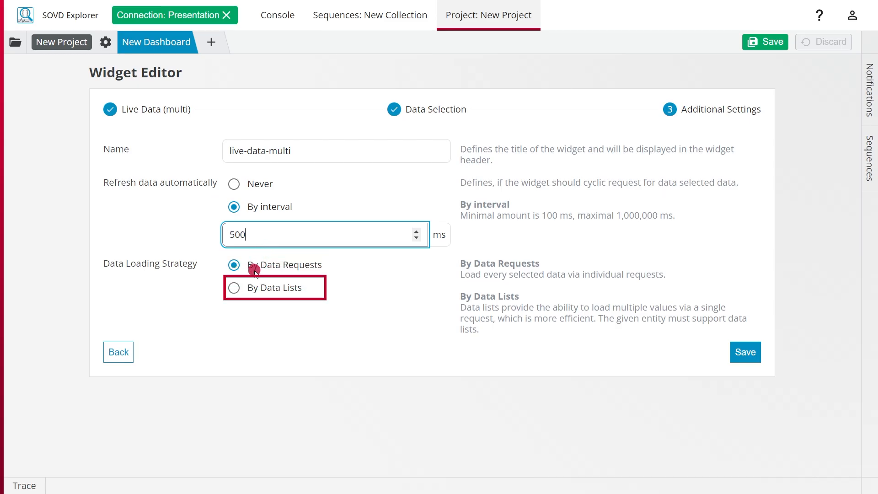
{"action": "left_click", "coordinate": [246, 289]}
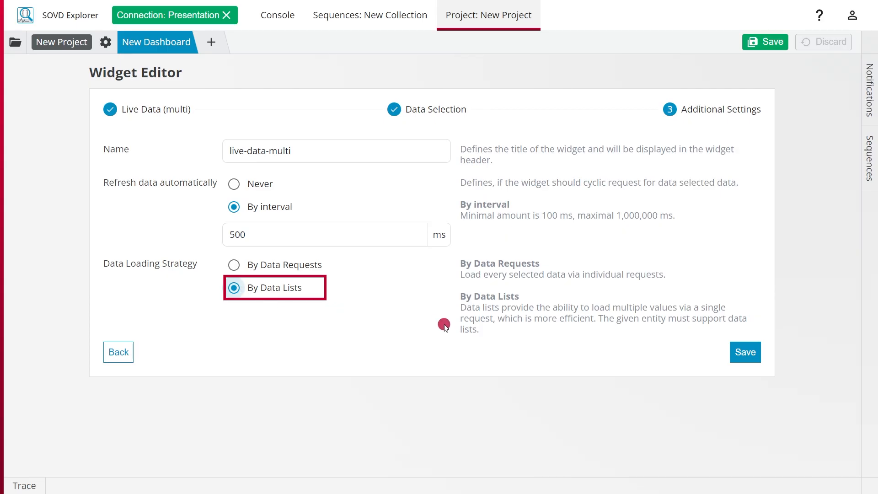
{"action": "left_click", "coordinate": [744, 354]}
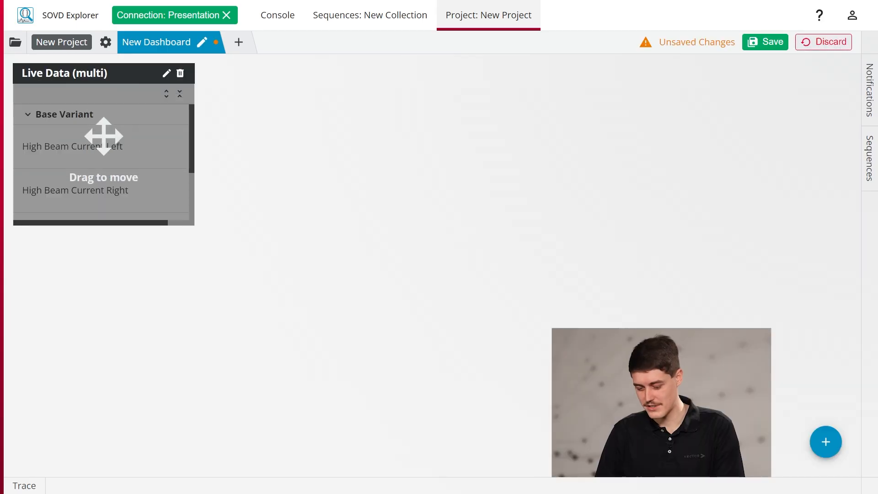
{"action": "left_click_drag", "start_coordinate": [192, 234], "coordinate": [847, 312]}
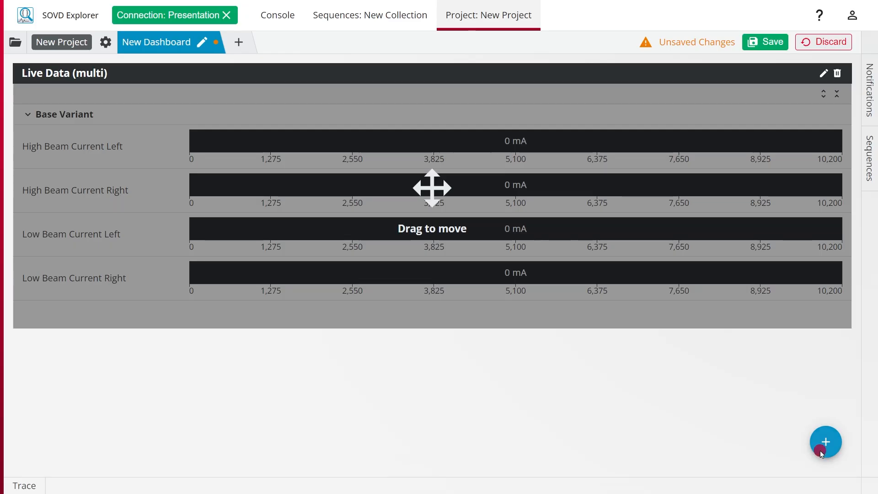
Add an IO-Controls/Routines widget for the Base Variant's High Beam operation to the dashboard, and save the project
{"action": "left_click", "coordinate": [823, 448]}
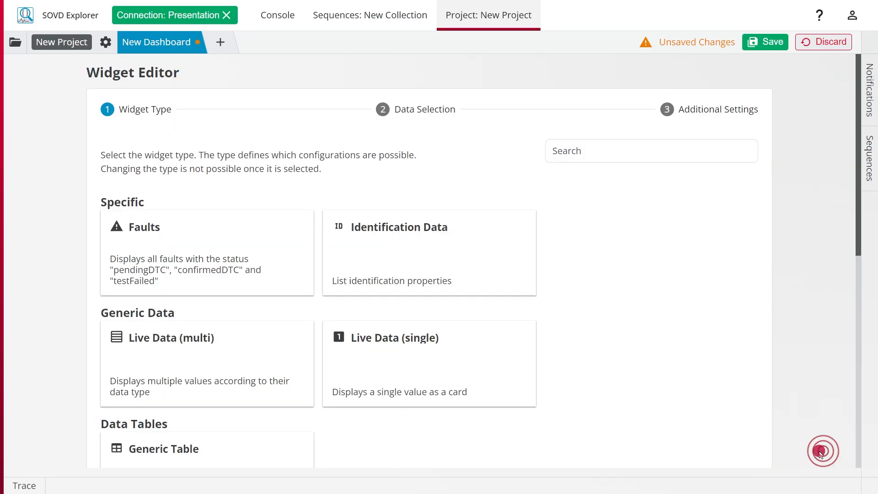
{"action": "scroll", "coordinate": [575, 403], "scroll_direction": "down", "scroll_amount": 10}
{"action": "left_click", "coordinate": [503, 366]}
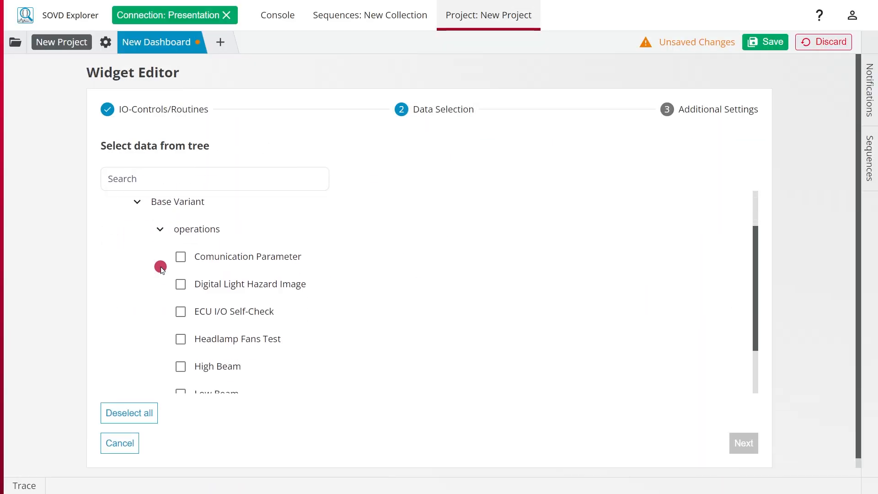
{"action": "scroll", "coordinate": [169, 275], "scroll_direction": "down", "scroll_amount": 2}
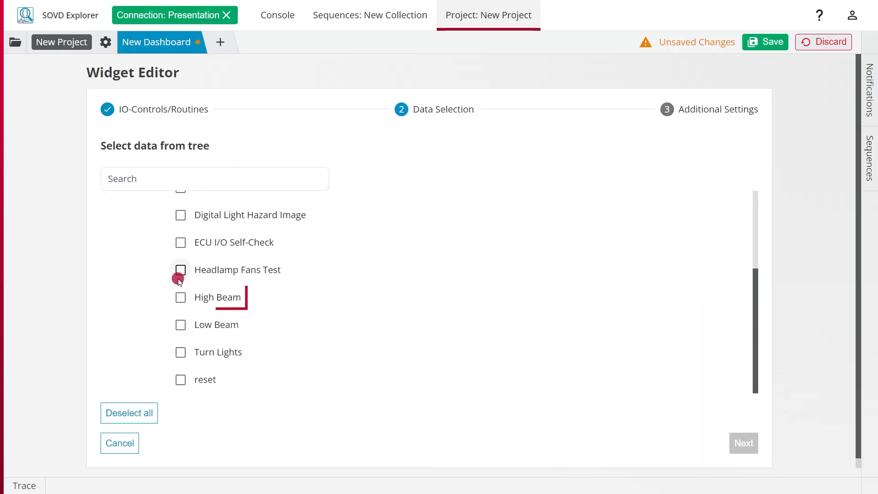
{"action": "left_click", "coordinate": [743, 443]}
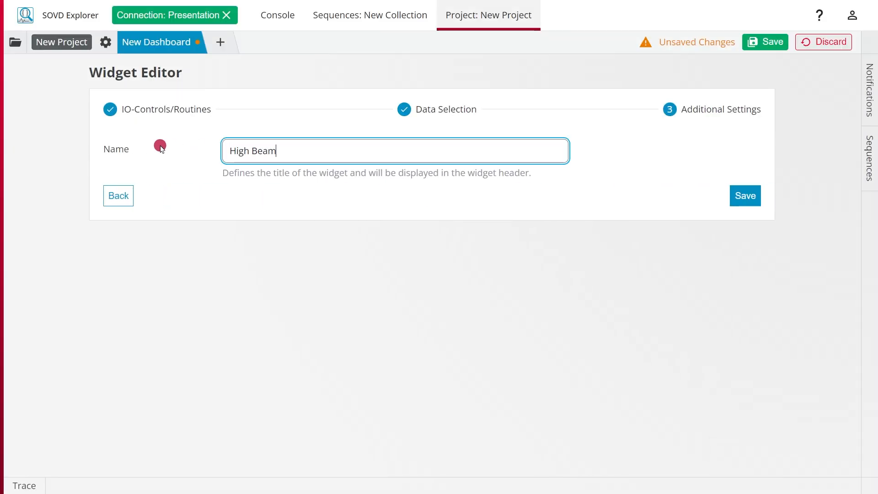
{"action": "left_click", "coordinate": [745, 196]}
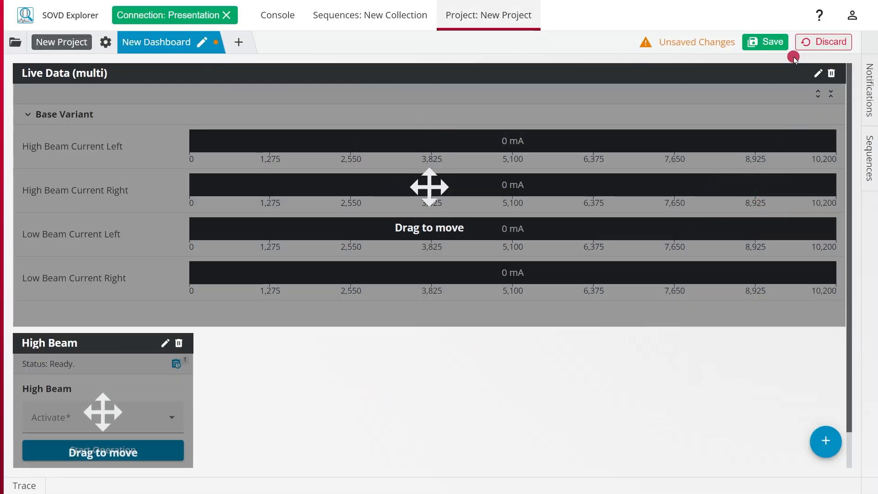
{"action": "left_click", "coordinate": [783, 45]}
Start the High Beam operation from its widget with Activate set to On, and check the live beam currents
{"action": "scroll", "coordinate": [136, 378], "scroll_direction": "down", "scroll_amount": 1}
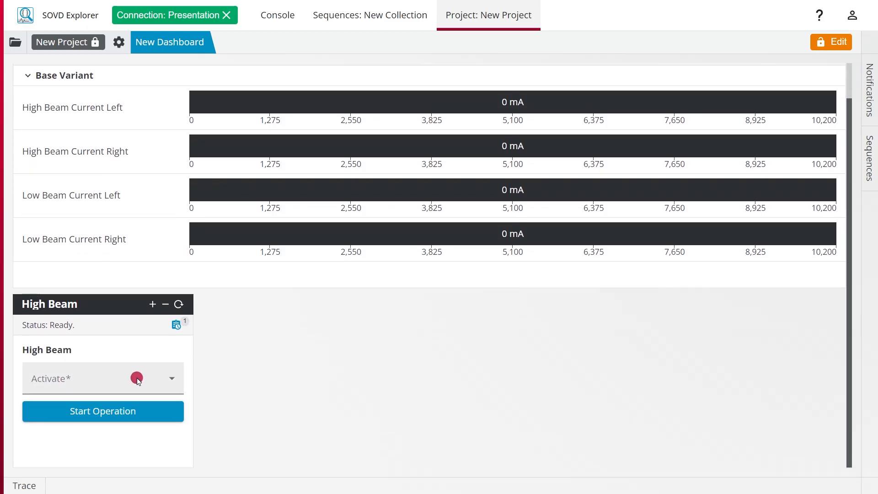
{"action": "left_click", "coordinate": [136, 378]}
{"action": "left_click", "coordinate": [107, 439]}
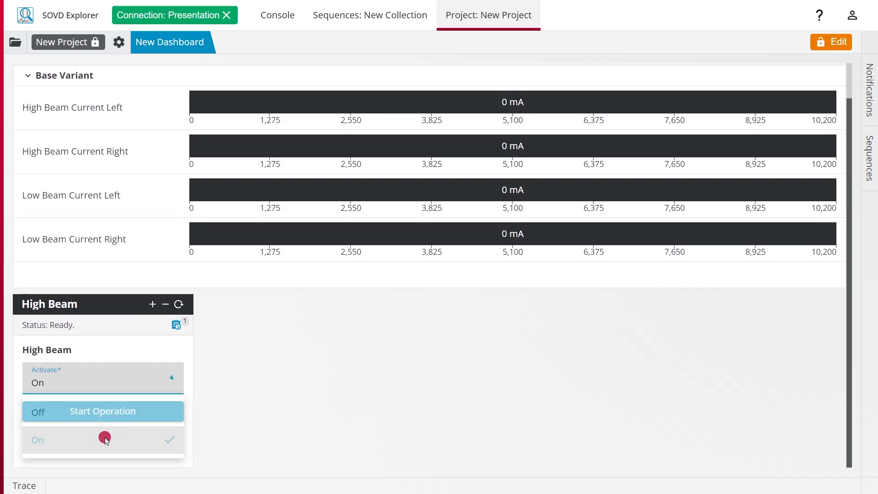
{"action": "left_click", "coordinate": [123, 420]}
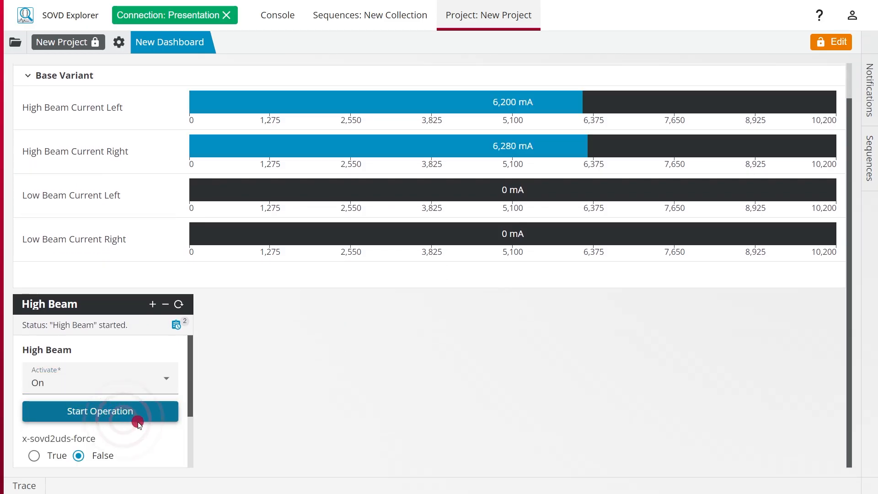
{"action": "scroll", "coordinate": [336, 385], "scroll_direction": "up", "scroll_amount": 1}
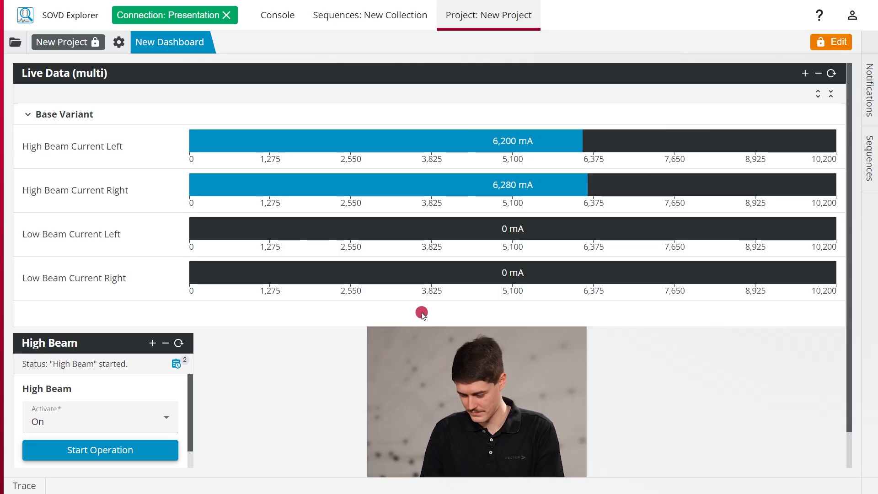
Add a second dashboard containing an enlarged Faults widget, save the project, and look through the listed faults
{"action": "left_click", "coordinate": [823, 43]}
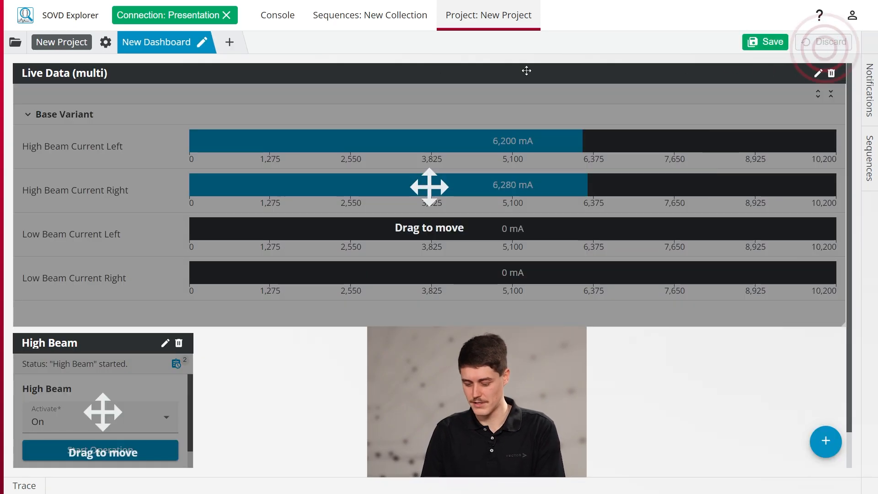
{"action": "left_click", "coordinate": [234, 43]}
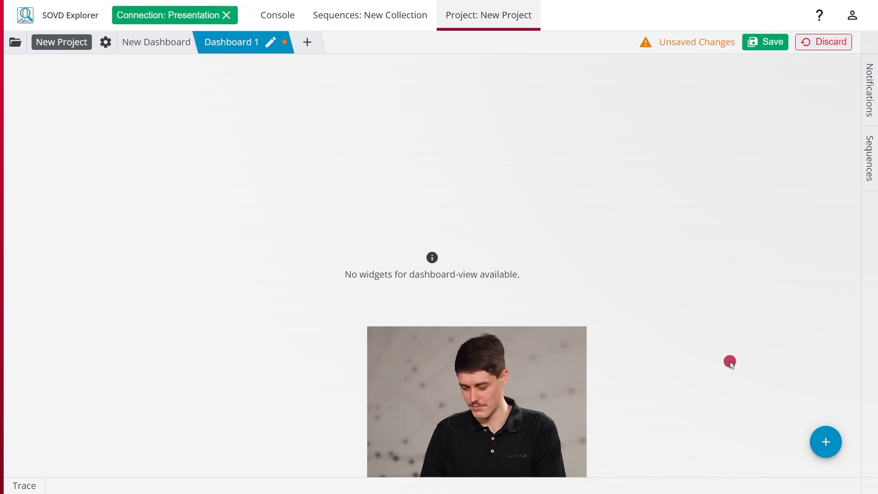
{"action": "left_click", "coordinate": [830, 441]}
{"action": "left_click", "coordinate": [206, 241]}
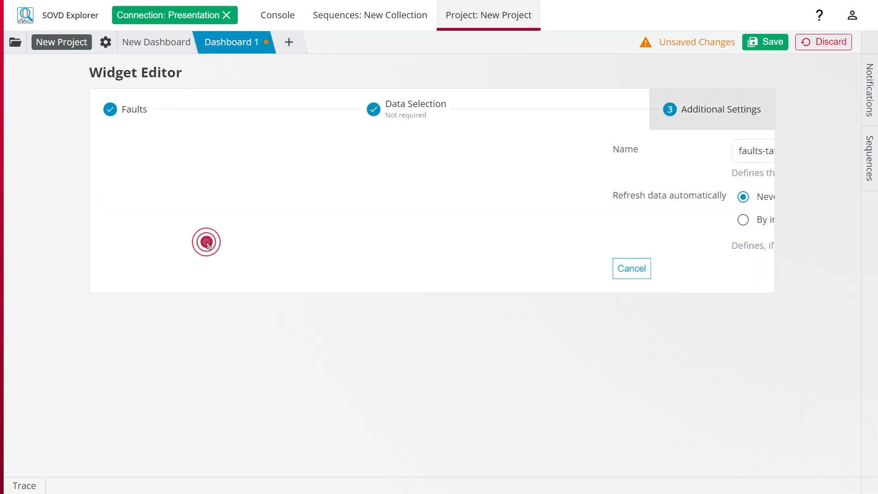
{"action": "left_click", "coordinate": [744, 268]}
{"action": "left_click_drag", "start_coordinate": [194, 194], "coordinate": [561, 380]}
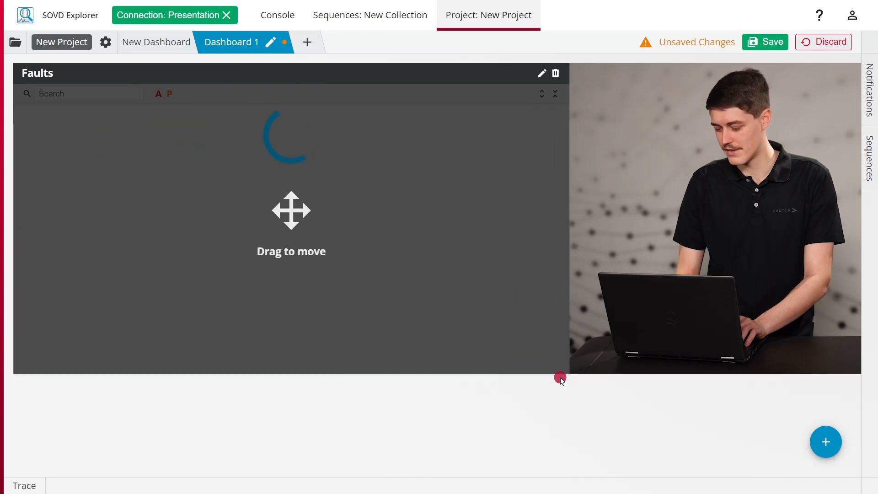
{"action": "left_click", "coordinate": [757, 41]}
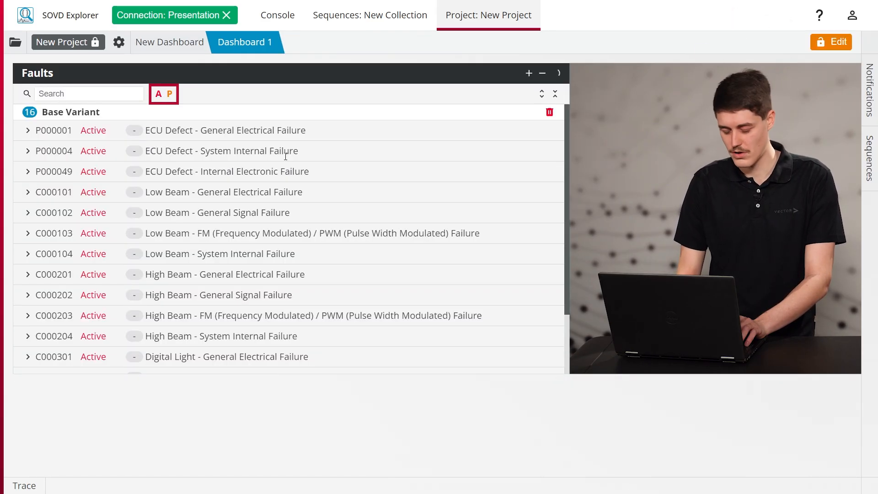
{"action": "scroll", "coordinate": [261, 157], "scroll_direction": "down", "scroll_amount": 3}
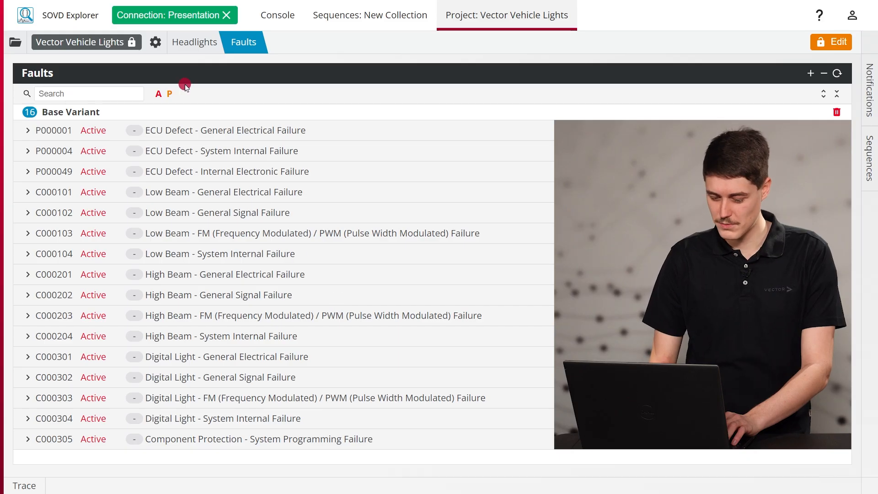
Set the Vector Vehicle Lights project's permission to Public in its general settings, and save the project
{"action": "left_click", "coordinate": [159, 51]}
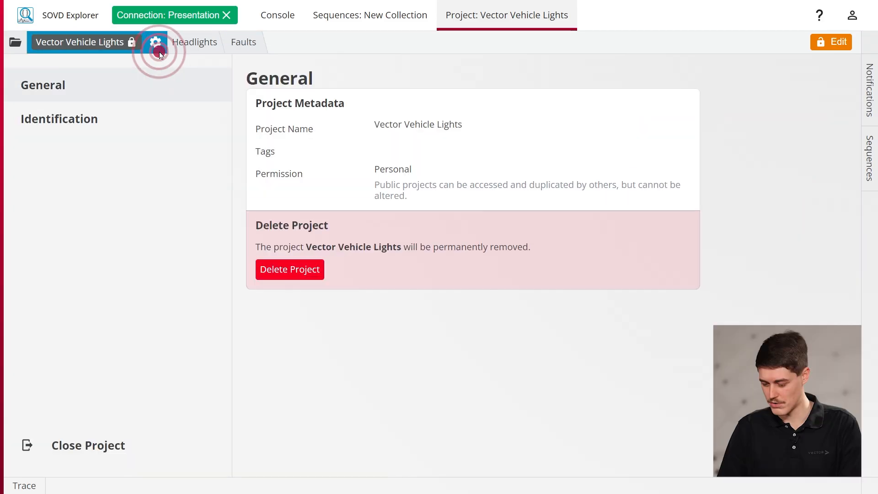
{"action": "left_click", "coordinate": [846, 43]}
{"action": "left_click", "coordinate": [532, 160]}
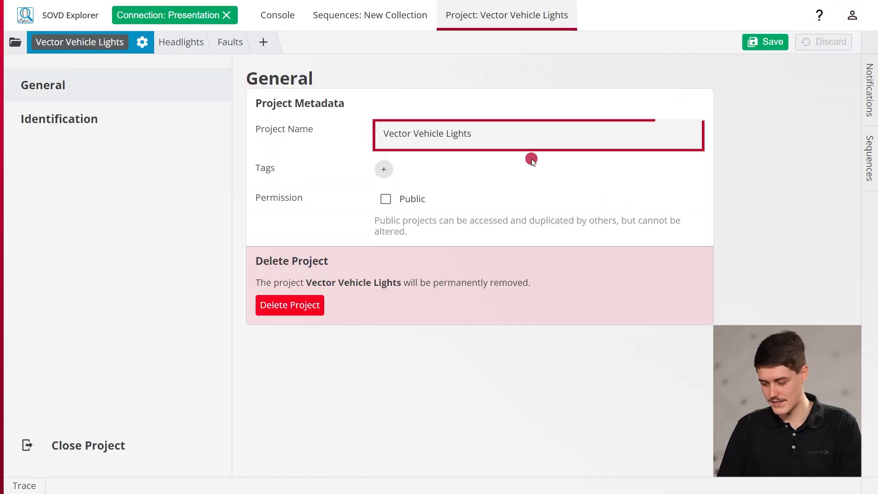
{"action": "left_click", "coordinate": [405, 200]}
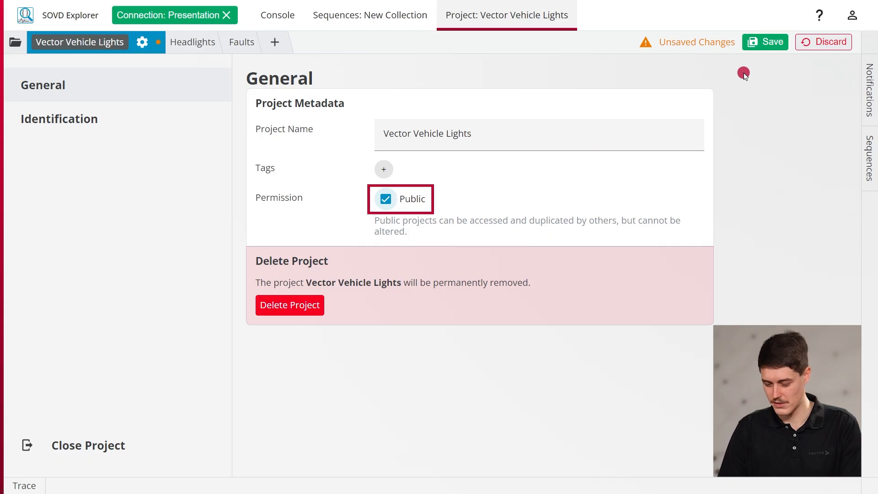
{"action": "left_click", "coordinate": [767, 43]}
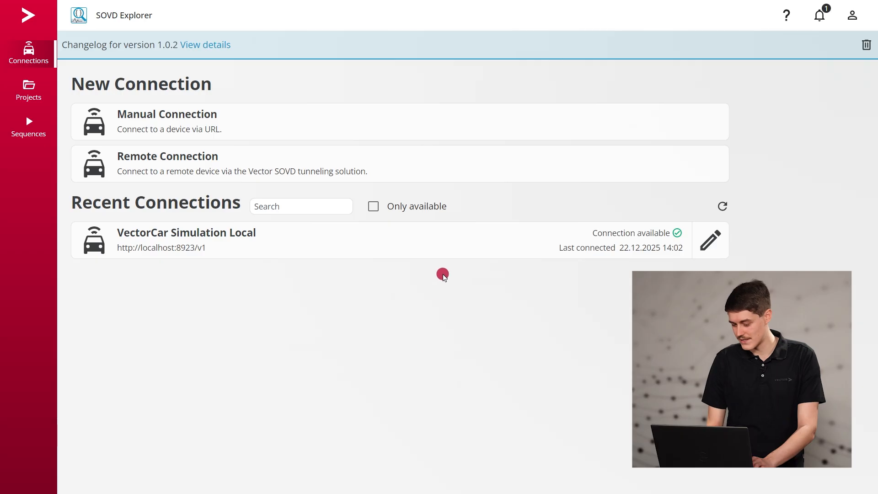
Connect to VectorCar Simulation Local, and open the Vector Vehicle Lights project at its Faults dashboard
{"action": "left_click", "coordinate": [455, 243]}
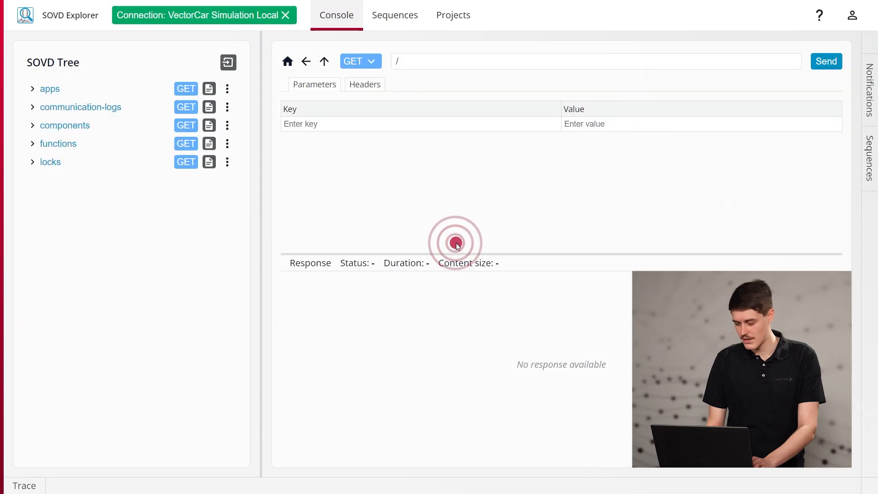
{"action": "left_click", "coordinate": [455, 15]}
{"action": "left_click", "coordinate": [365, 200]}
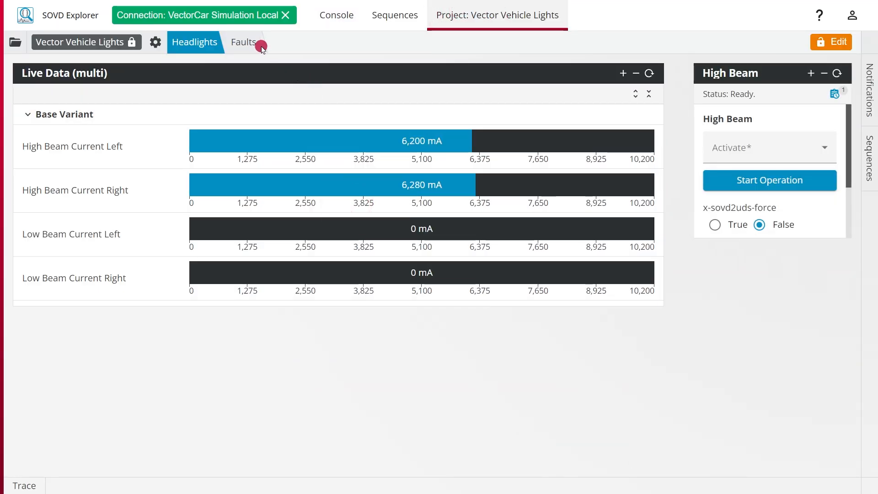
{"action": "left_click", "coordinate": [255, 43]}
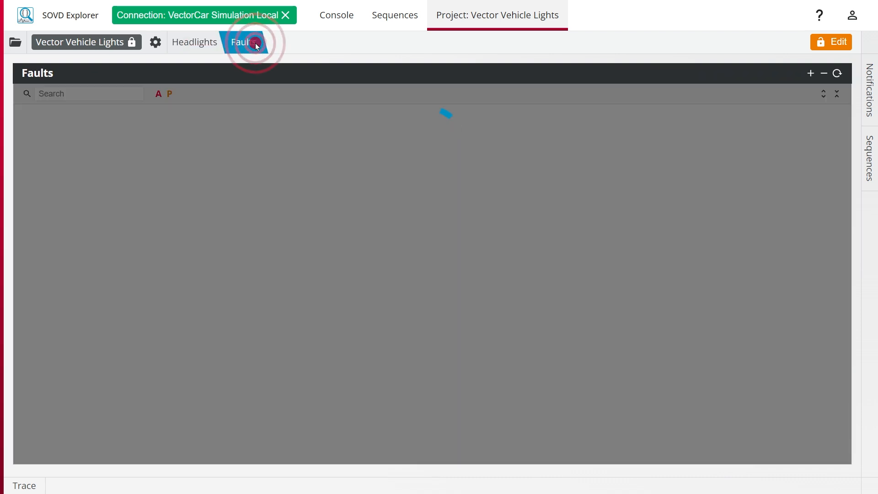
Open the Vector Vehicle Tests sequence collection and view its Turn Headlights On+Off sequence
{"action": "left_click", "coordinate": [400, 25]}
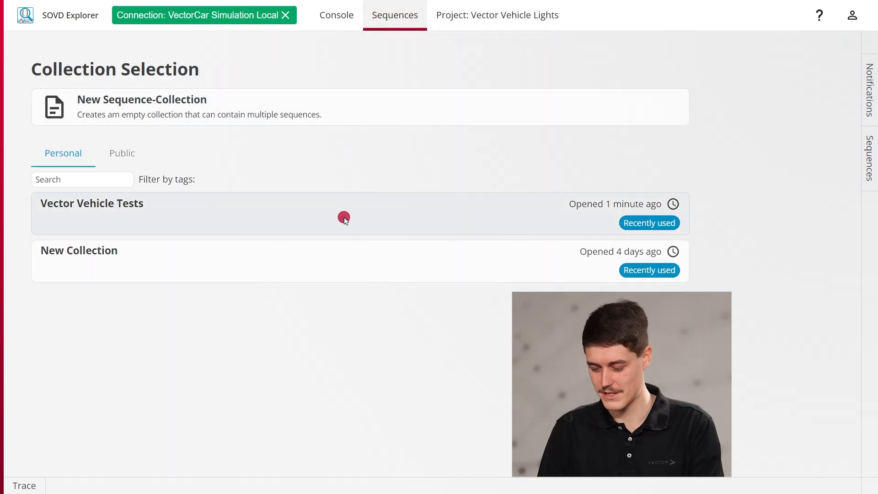
{"action": "left_click", "coordinate": [344, 222]}
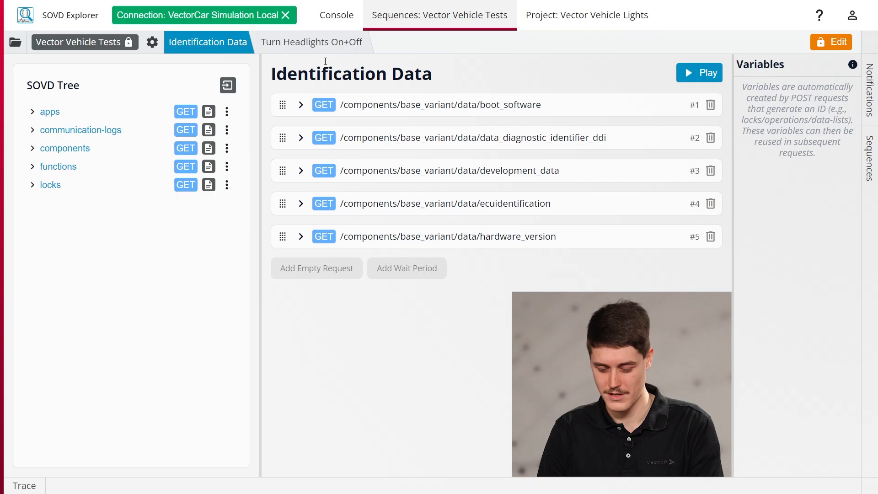
{"action": "left_click", "coordinate": [323, 51]}
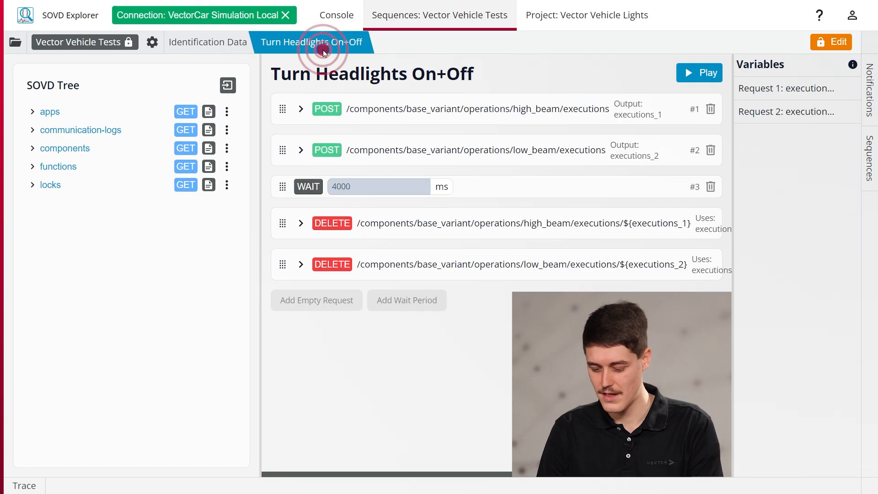